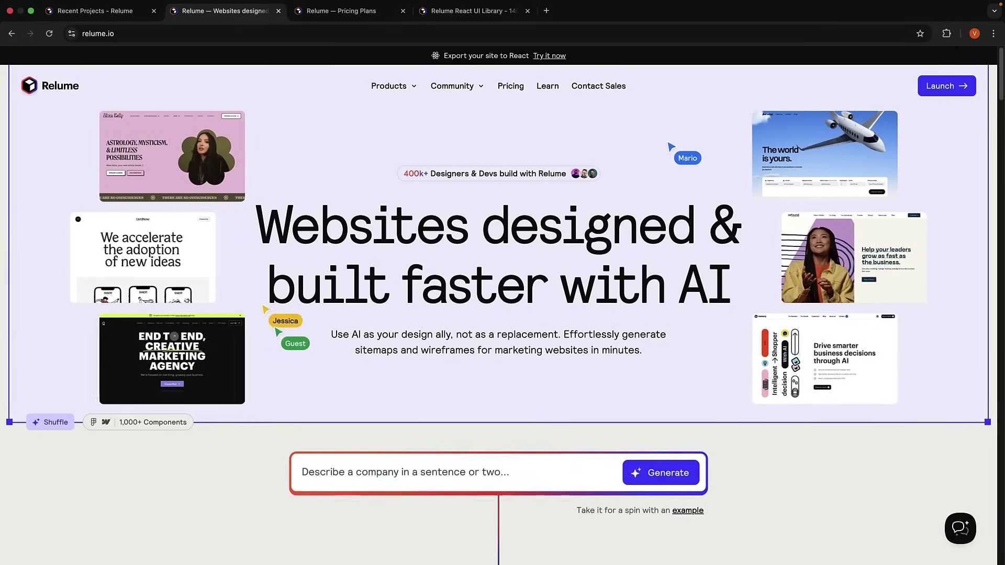
# Step: Enter 'A luxury real estate agent website' into Relume's homepage prompt box
pyautogui.click(388, 467)
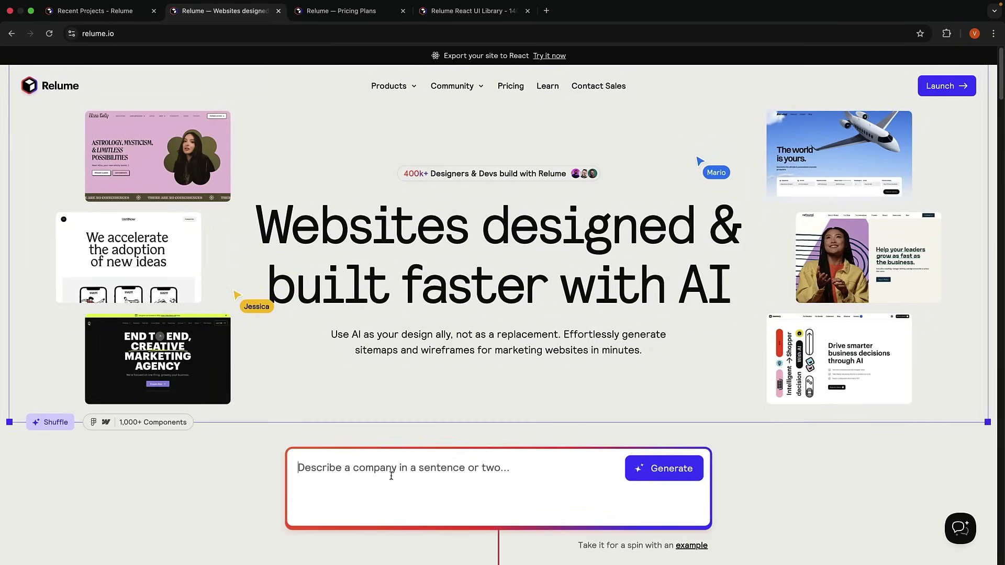
pyautogui.write('A luxury real estate agent website')
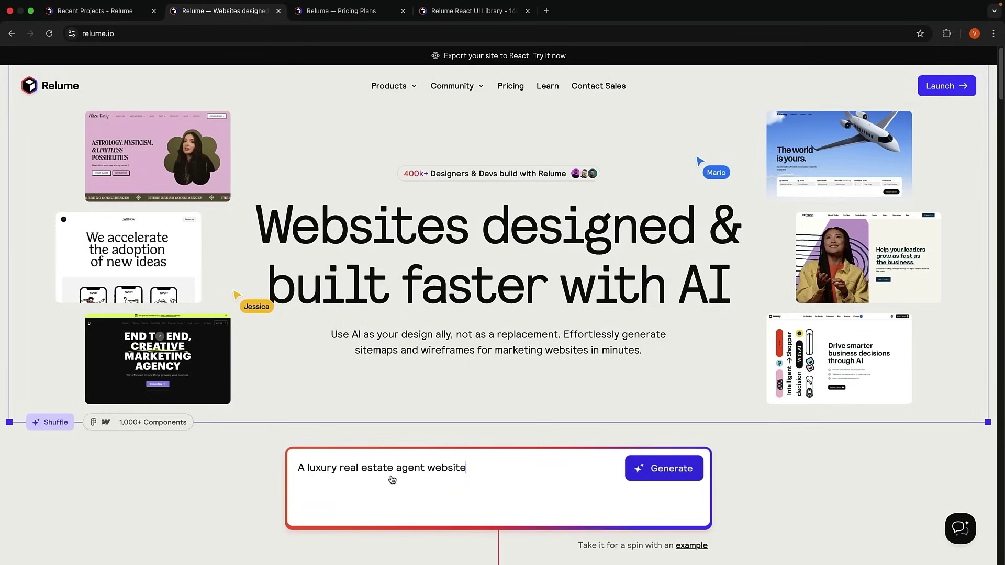
# Step: Generate the site, then apply the 100%-off coupon to the Starter Membership checkout
pyautogui.click(697, 473)
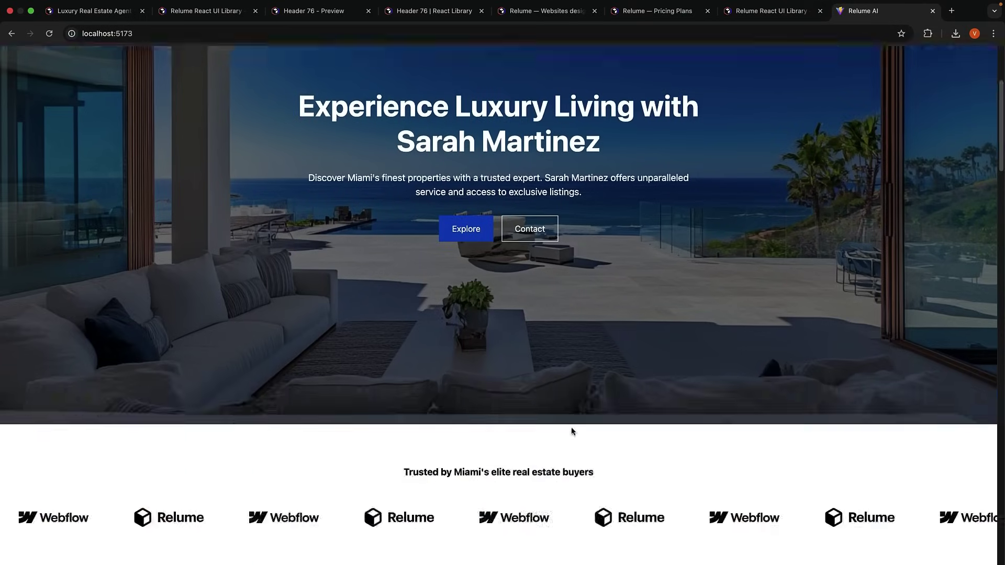
pyautogui.scroll(-10, 570, 426)
pyautogui.scroll(-15, 572, 430)
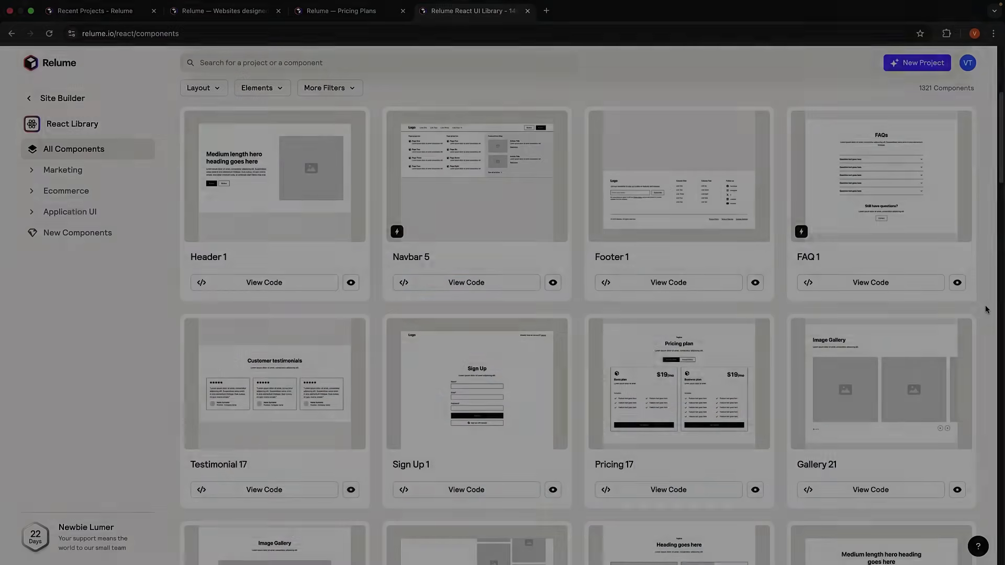
pyautogui.scroll(-7, 985, 309)
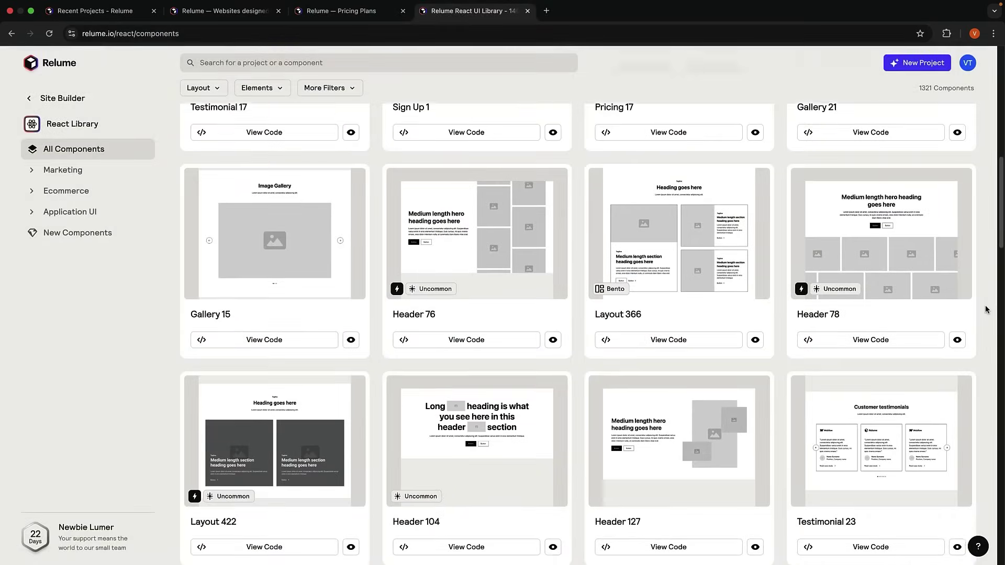
pyautogui.scroll(-15, 986, 309)
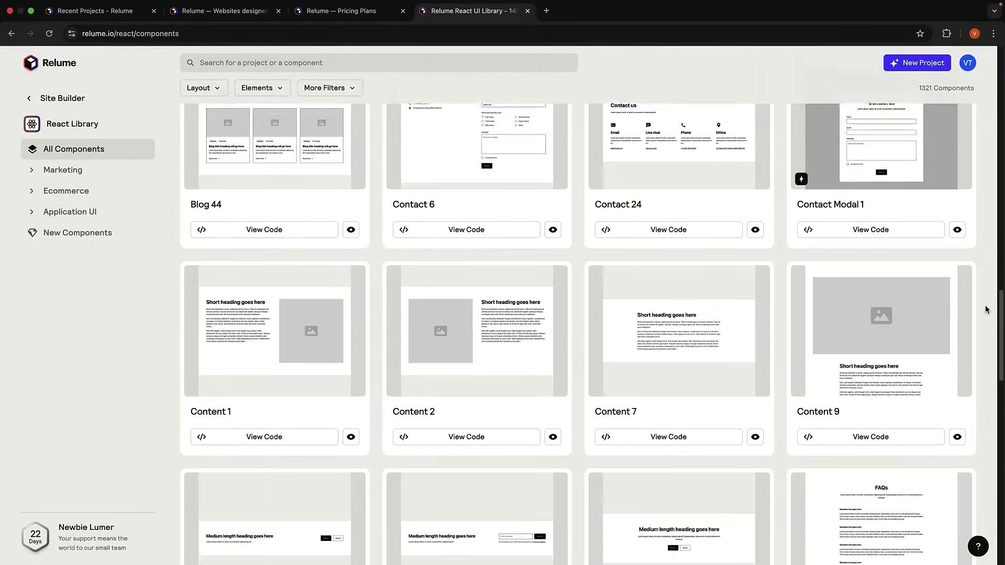
pyautogui.scroll(-6, 985, 309)
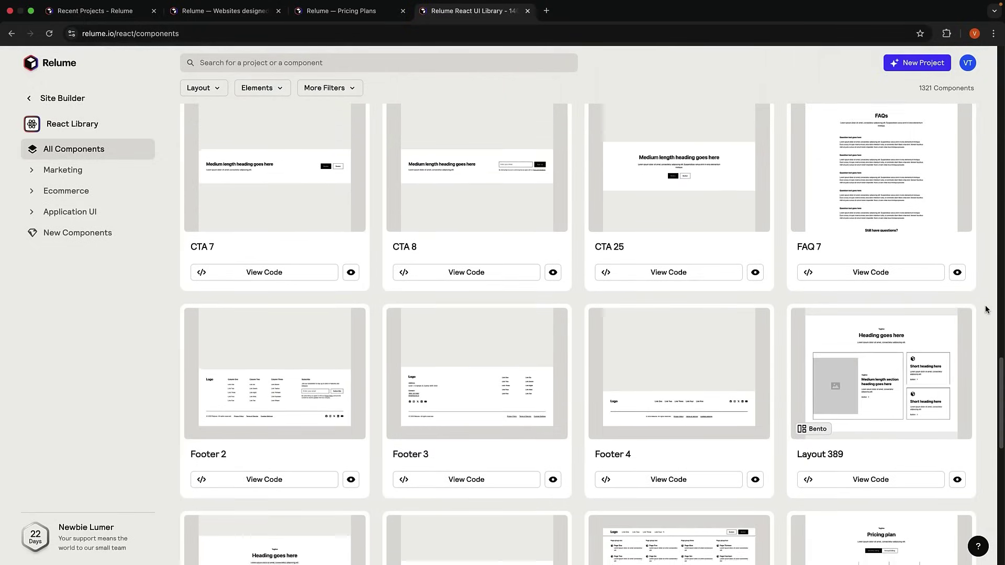
pyautogui.scroll(-9, 985, 309)
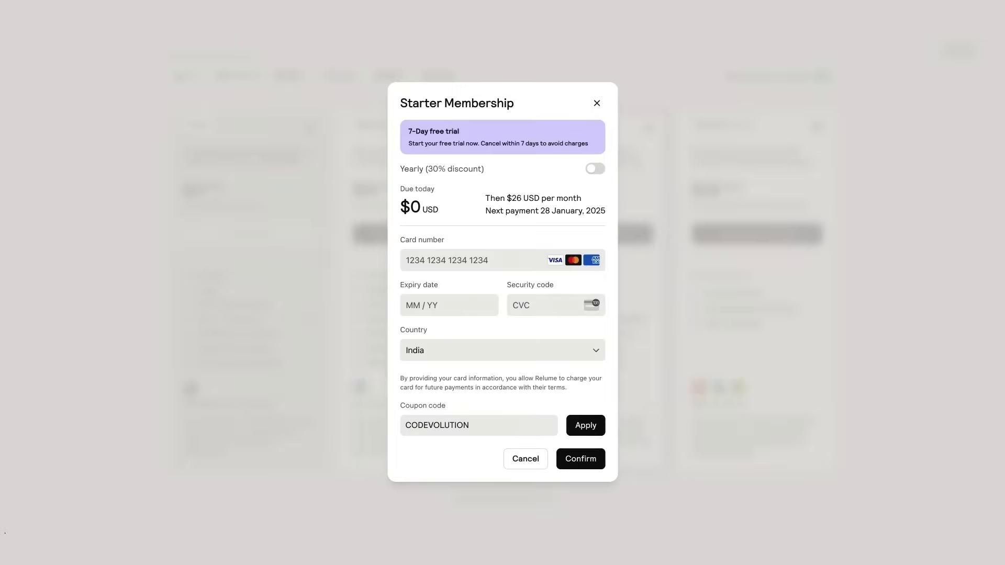
pyautogui.press('Return')
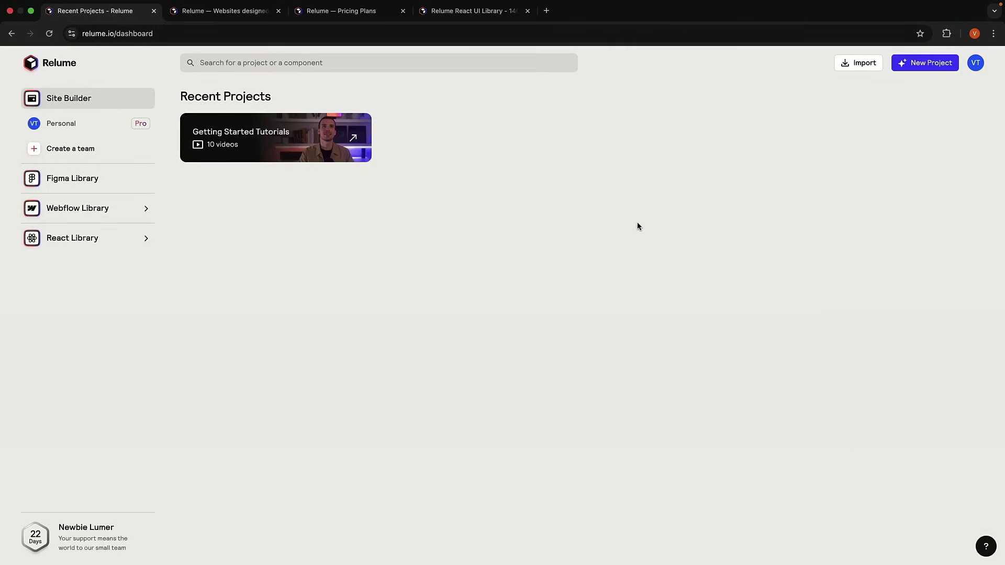
# Step: Create a new project with the Miami agent description and 'Pages: Home, about, services, listings, contact'
pyautogui.click(905, 63)
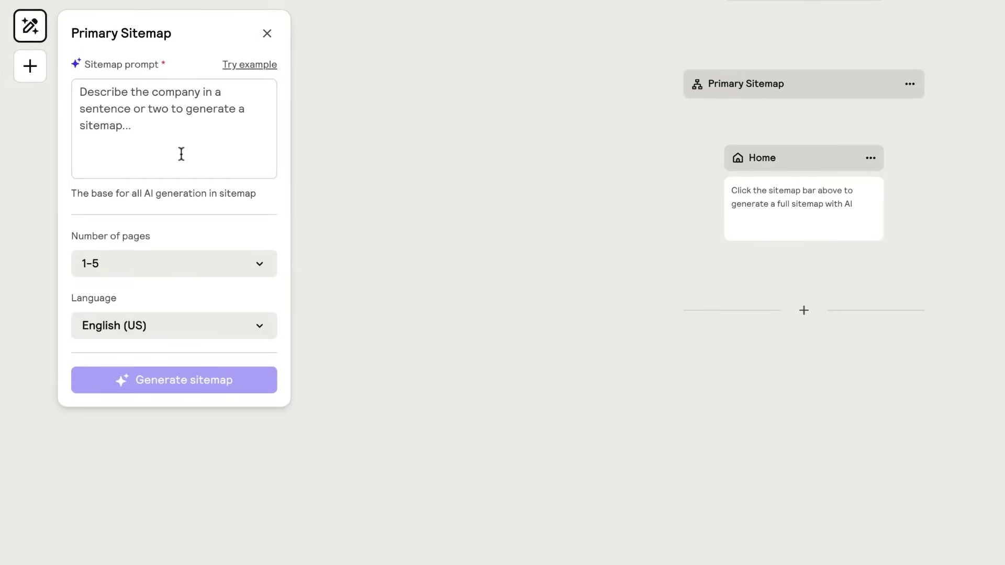
pyautogui.write("Sarah Martinez is a luxury real estate agent based in Miami, Florida, specializing in high-end residential properties valued at $1M+. With over $50M in sales last year and 10 years of experience, she provides white-glove service to both buyers and sellers in Miami's most prestigious neighborhoods.")
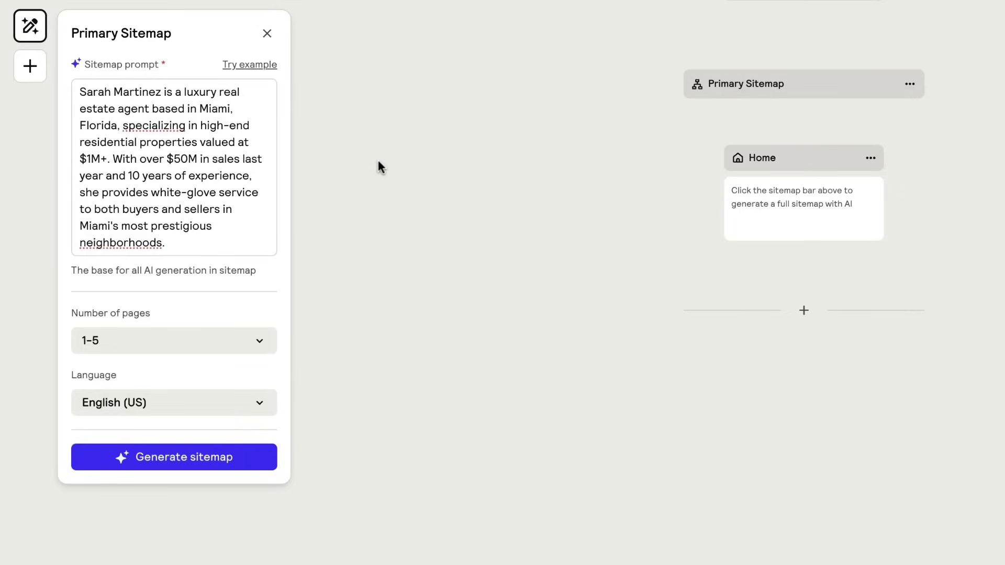
pyautogui.press('Return')
pyautogui.press('Return')
pyautogui.write('Pages:')
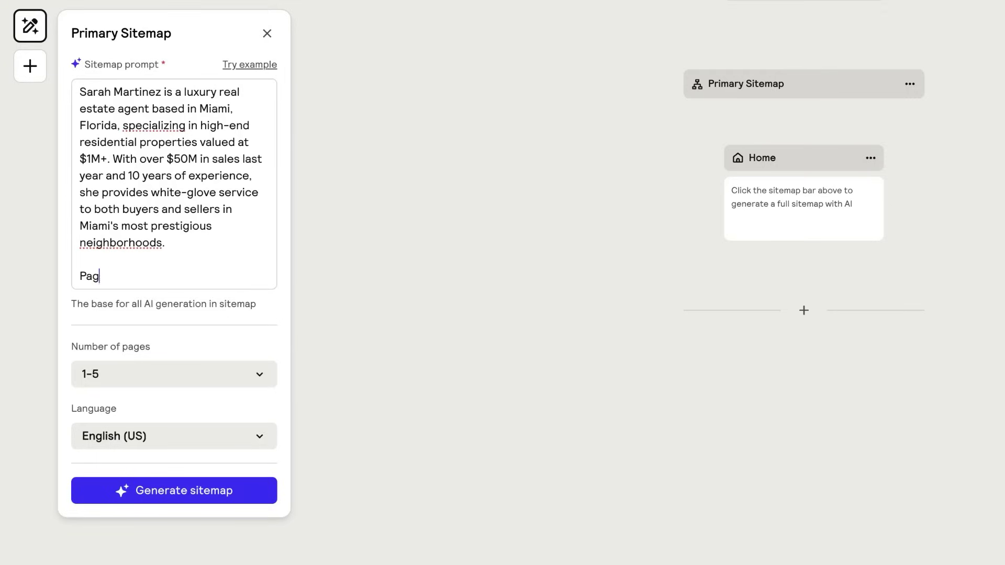
pyautogui.press('Return')
pyautogui.write('Home, about, ')
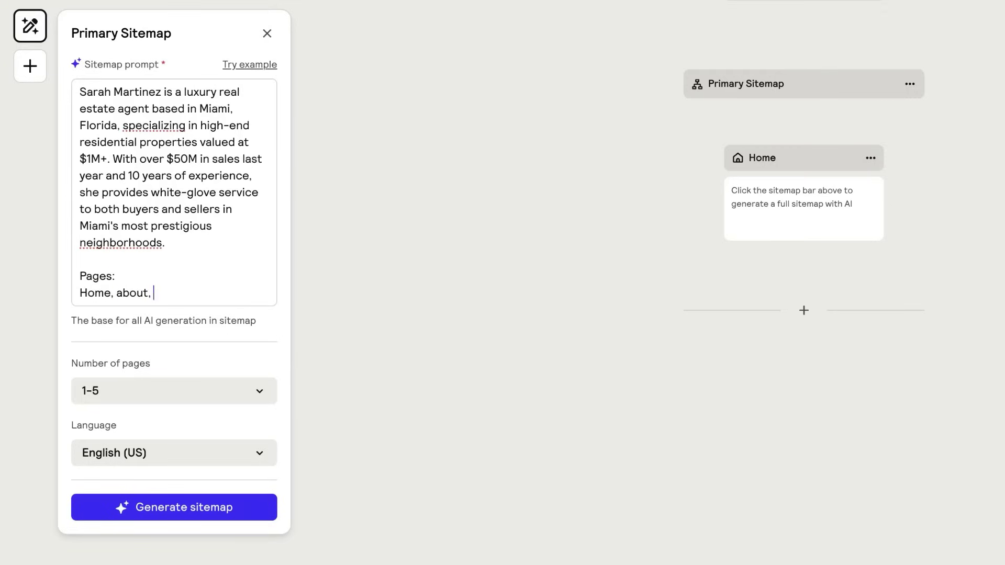
pyautogui.write('services, listings')
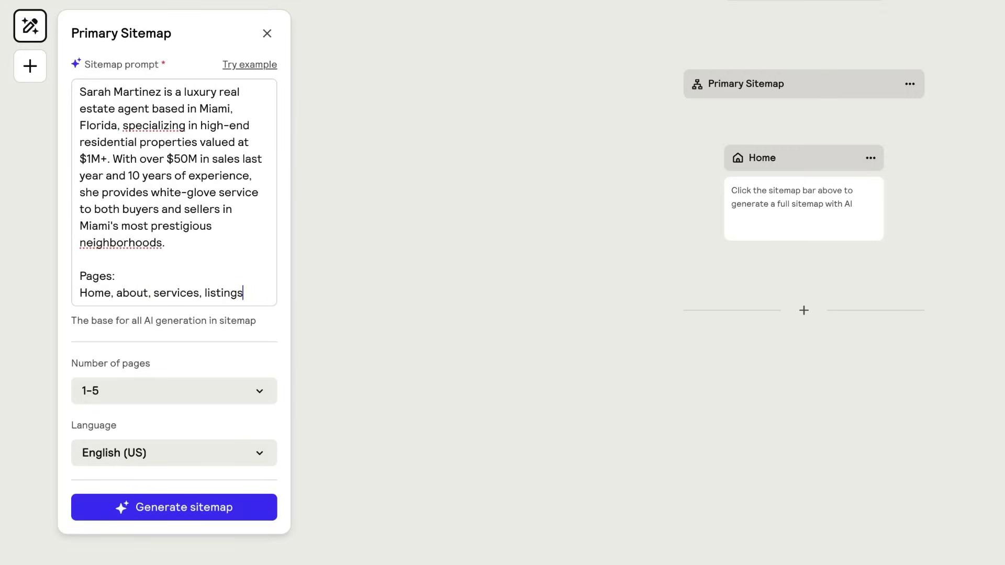
pyautogui.write(', contact')
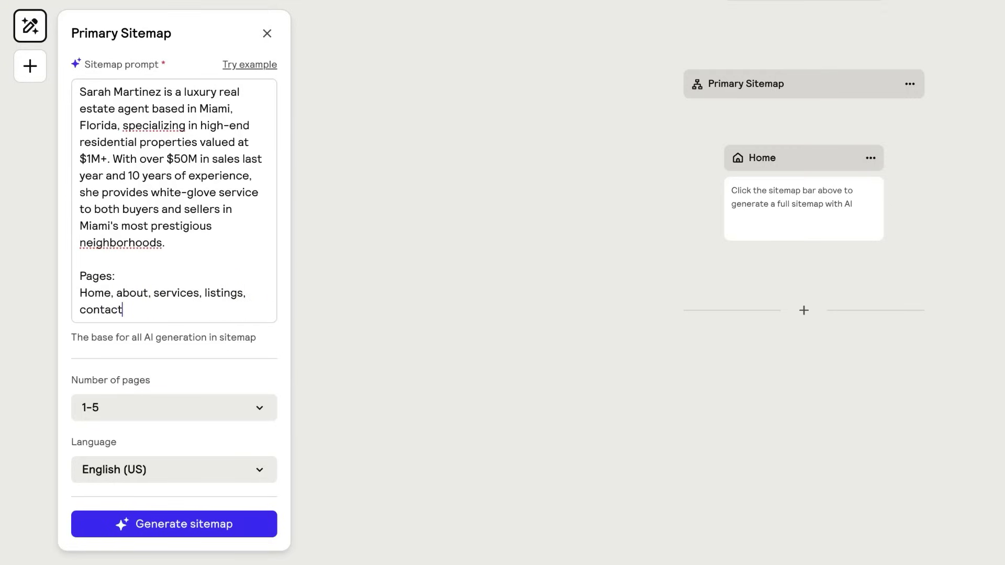
pyautogui.click(239, 428)
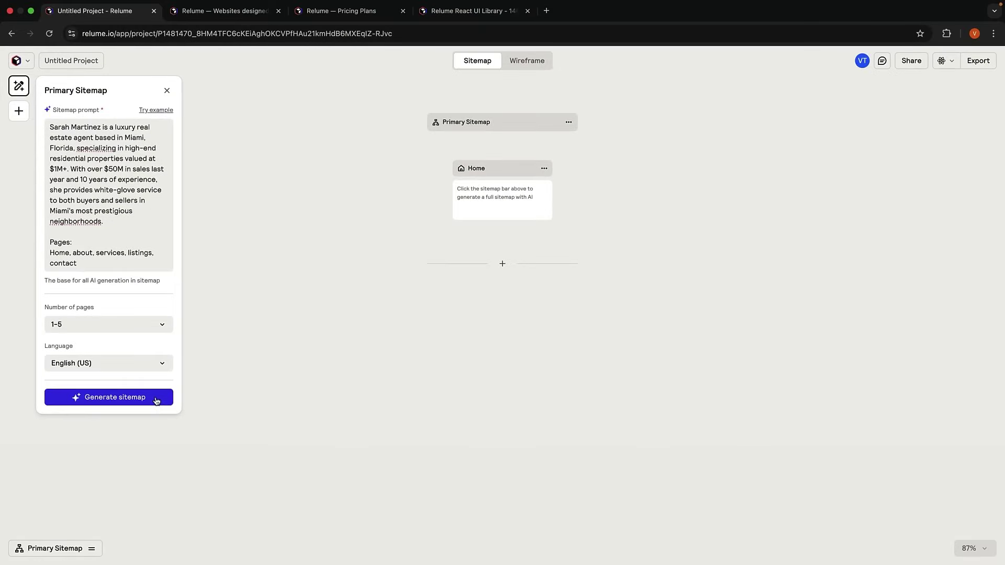
# Step: Generate the sitemap and fill About, Services, Listings, Listing and Contact with sections
pyautogui.click(156, 400)
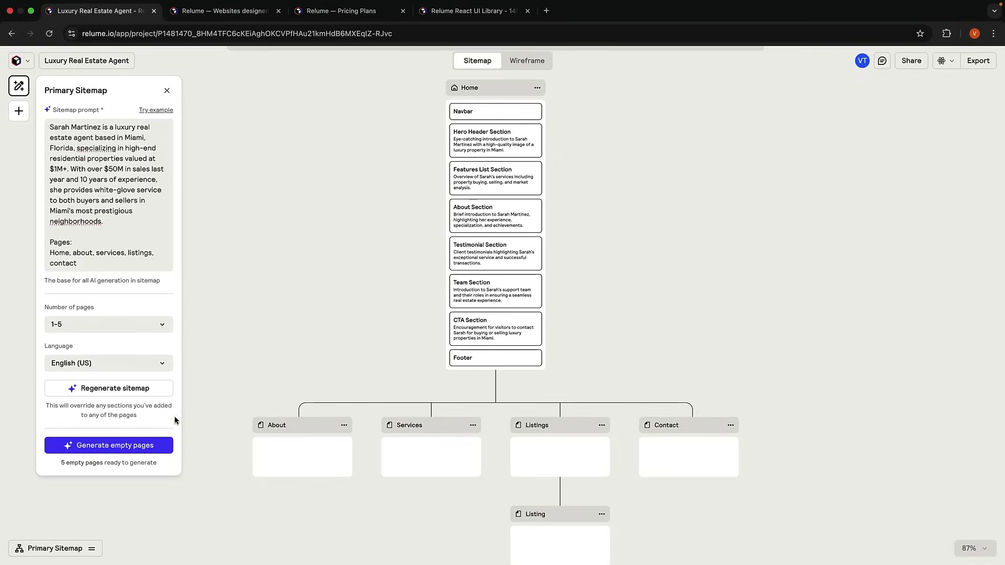
pyautogui.click(152, 448)
pyautogui.scroll(-5, 329, 315)
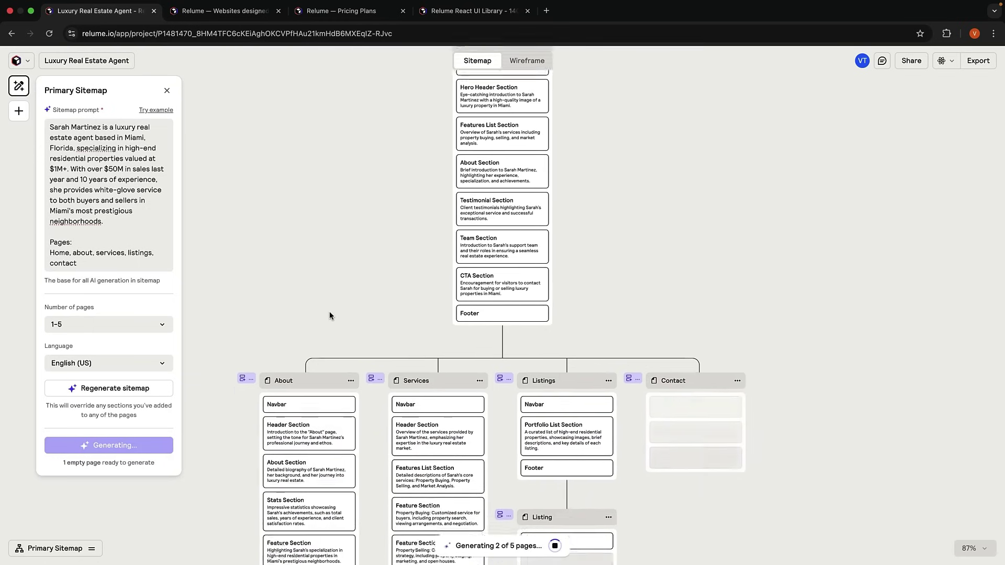
pyautogui.scroll(-5, 329, 315)
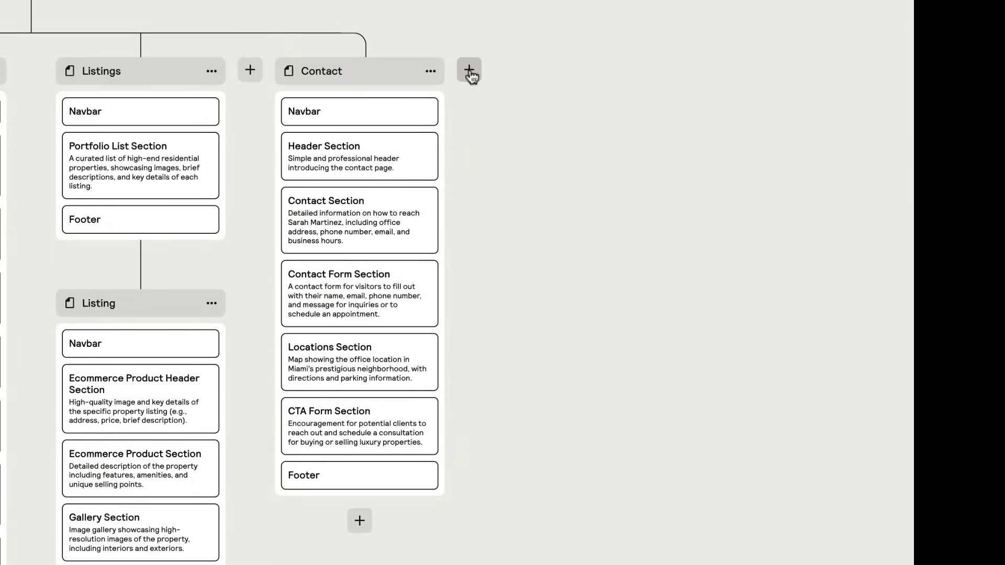
# Step: Add a page named Blog after Contact and generate its sections
pyautogui.click(469, 71)
pyautogui.doubleClick(470, 70)
pyautogui.write('Blog')
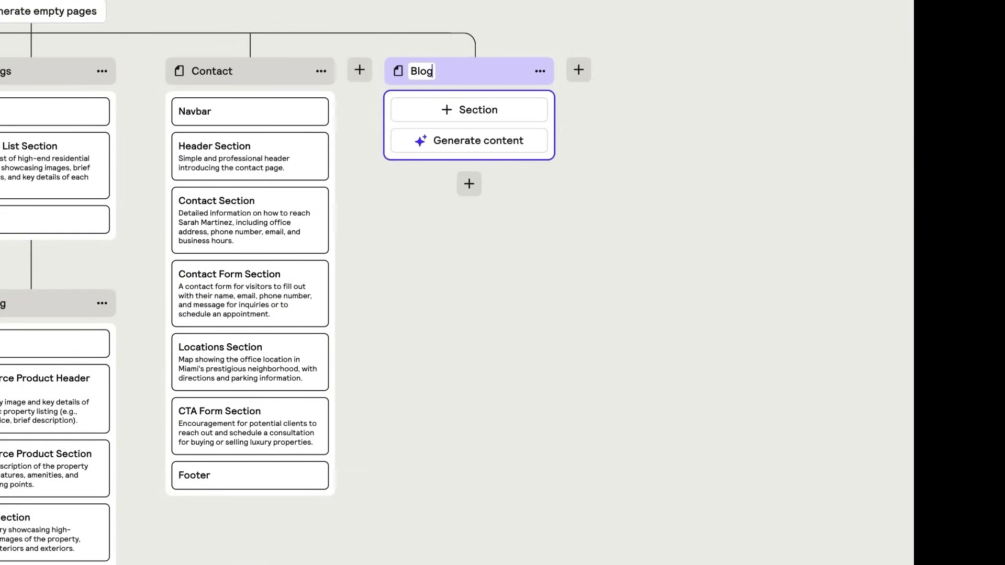
pyautogui.press('Return')
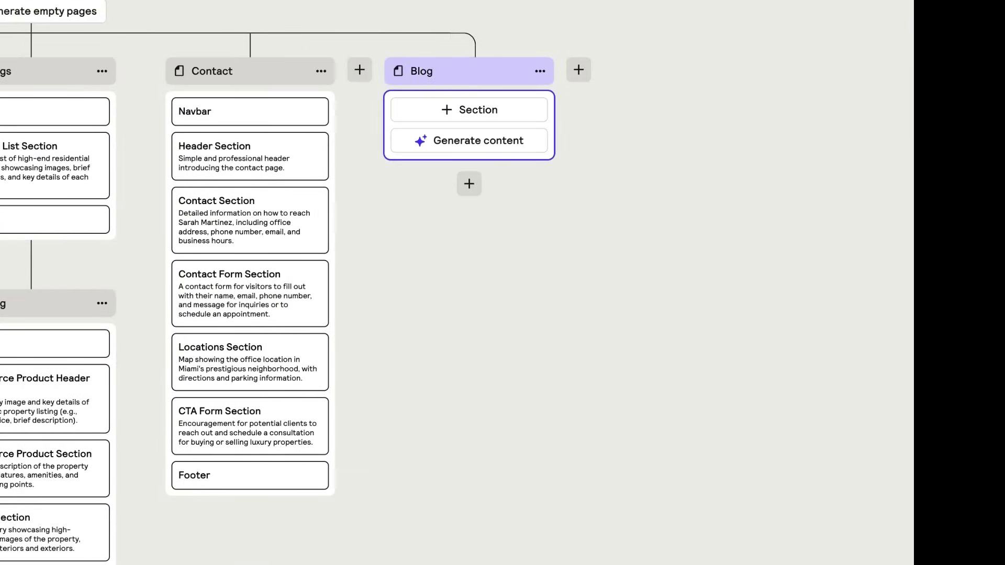
pyautogui.click(476, 143)
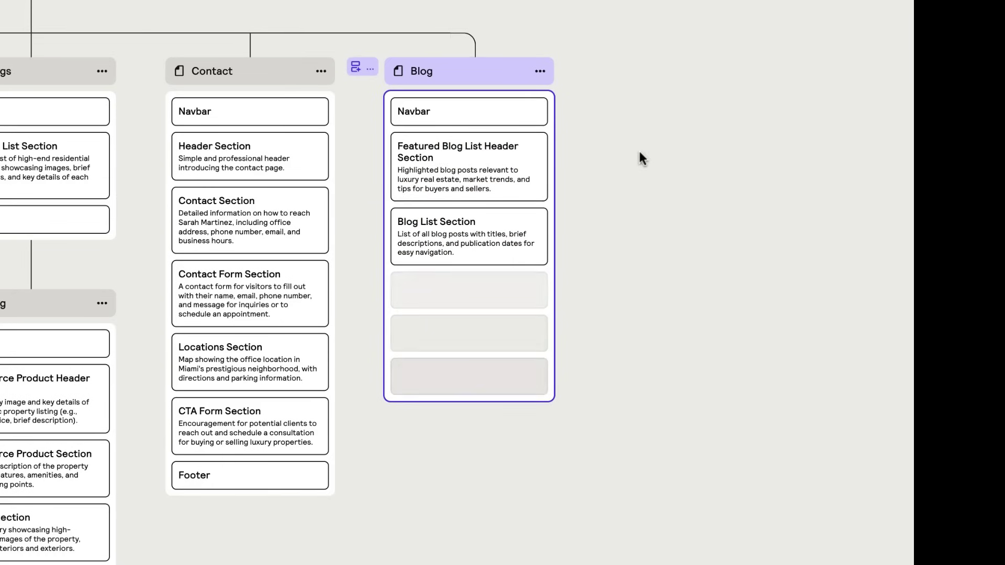
# Step: Insert a Blog Post Body section into Blog, move it above the CTA, then delete it
pyautogui.moveTo(471, 335)
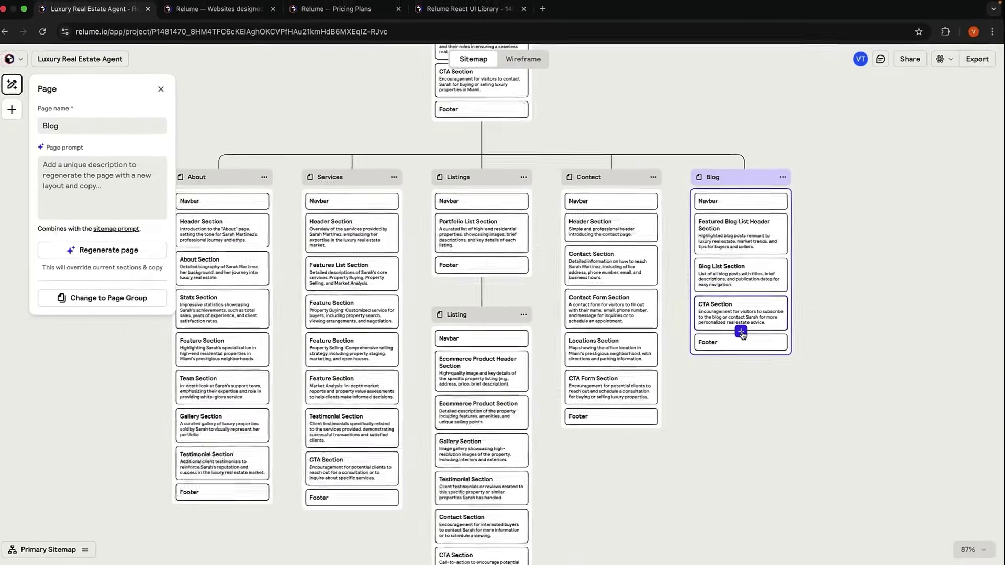
pyautogui.click(470, 332)
pyautogui.scroll(-10, 110, 293)
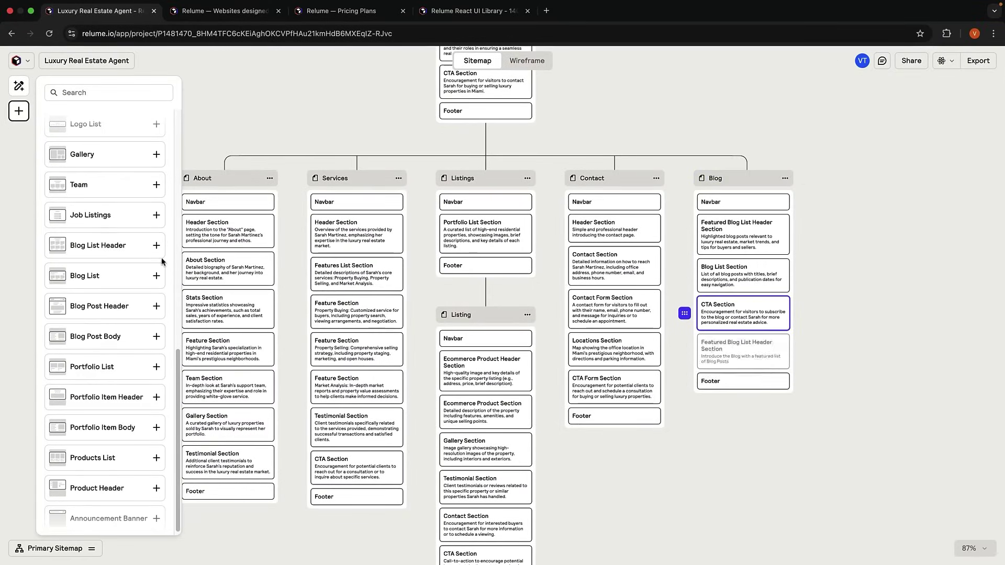
pyautogui.click(125, 338)
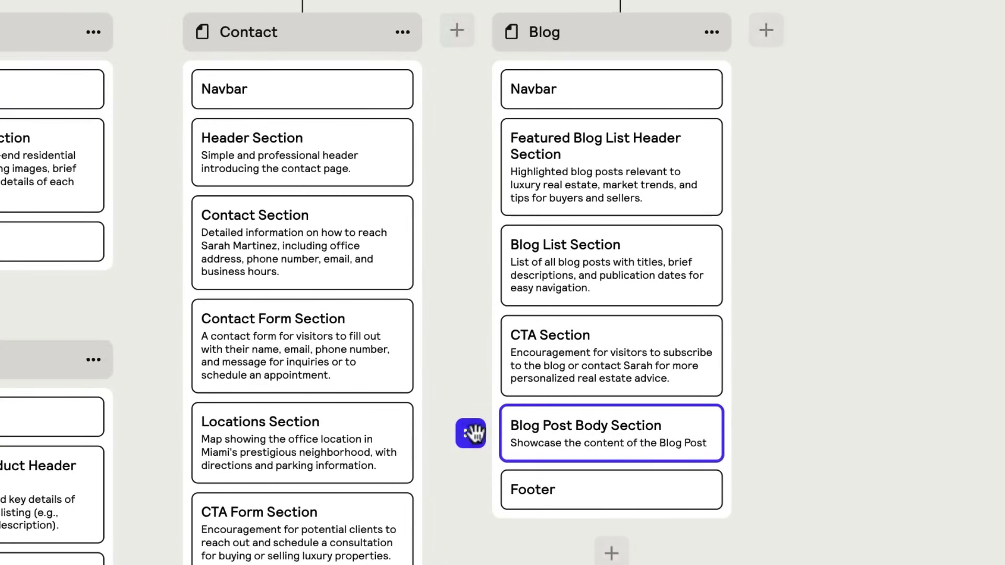
pyautogui.moveTo(470, 433); pyautogui.dragTo(476, 323)
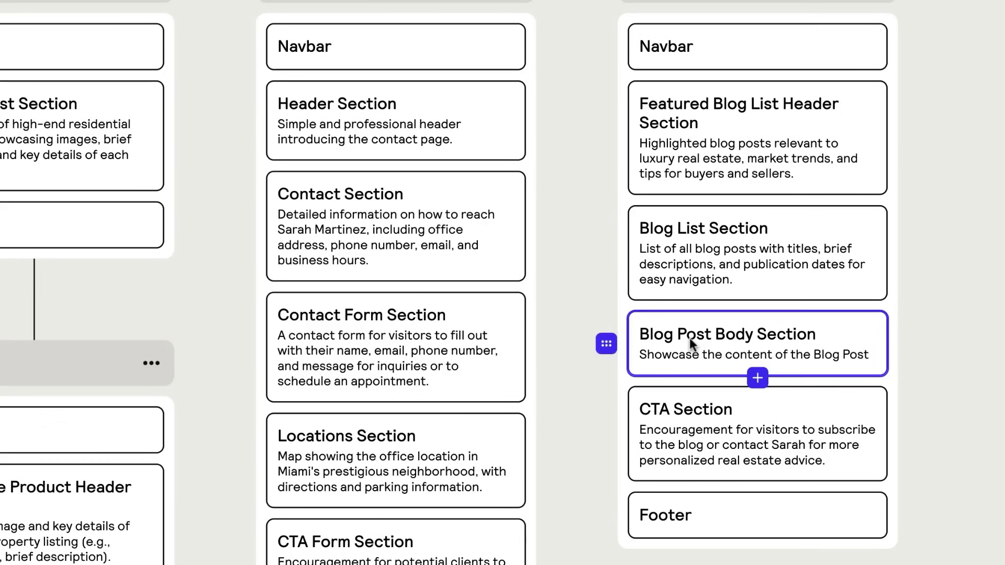
pyautogui.moveTo(690, 337); pyautogui.dragTo(379, 337)
pyautogui.press('Delete')
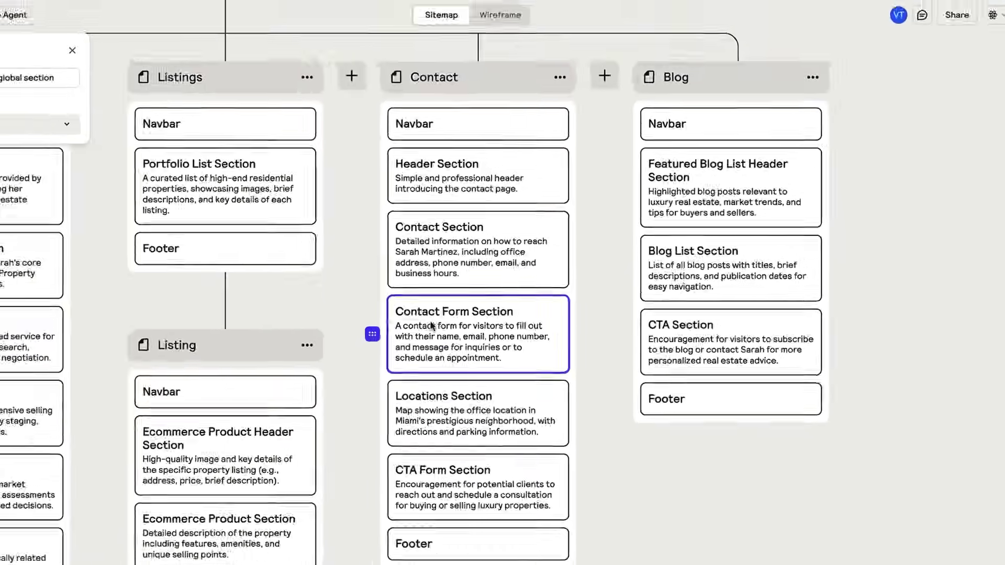
# Step: Colour all global Navbar sections orange and all Footer sections green
pyautogui.click(247, 224)
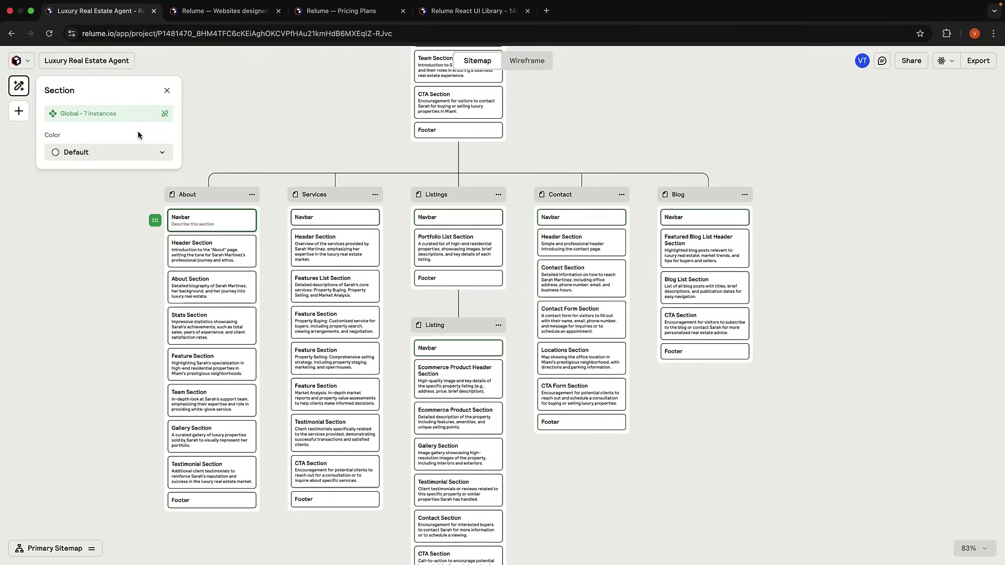
pyautogui.click(164, 157)
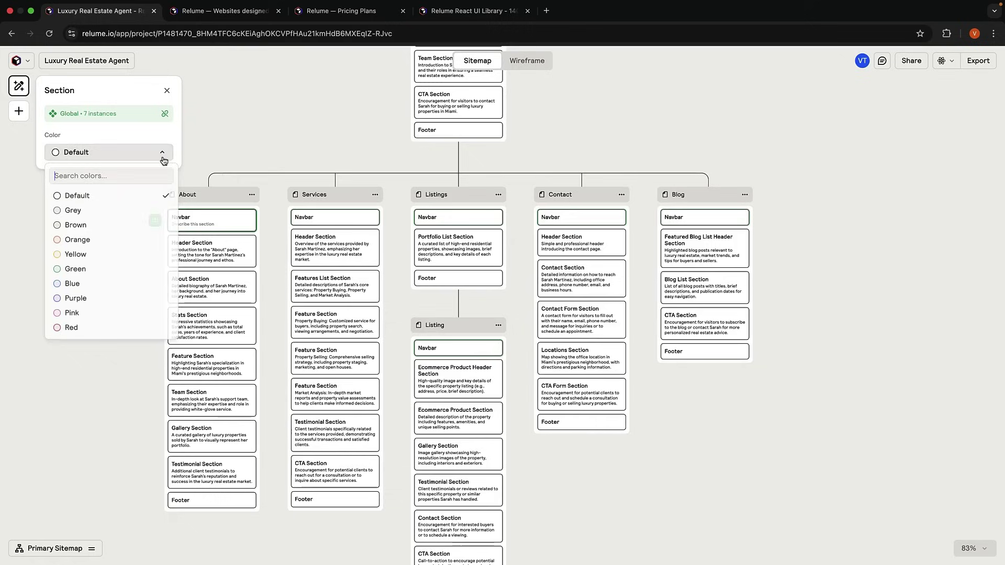
pyautogui.click(105, 240)
pyautogui.click(210, 501)
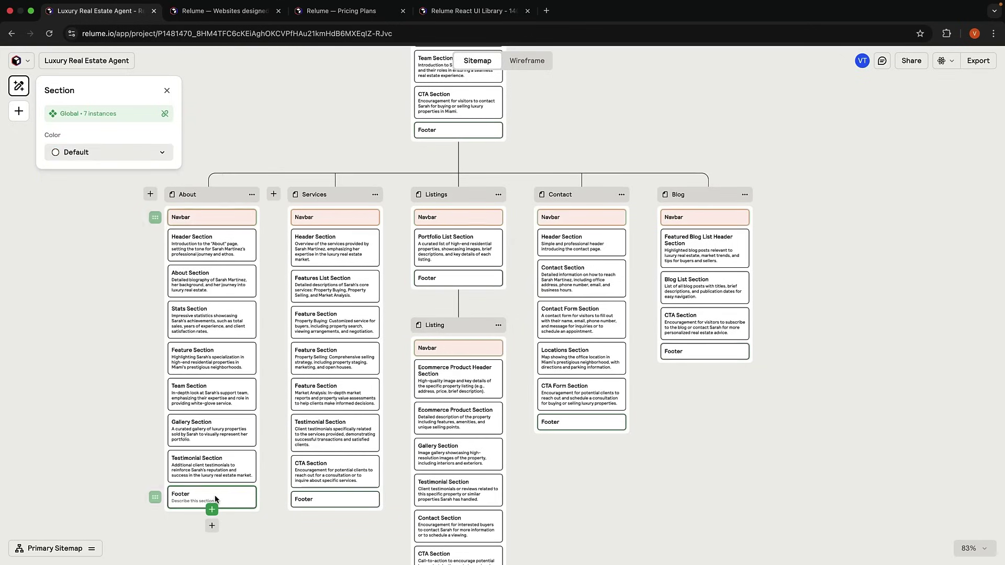
pyautogui.click(164, 148)
pyautogui.click(81, 274)
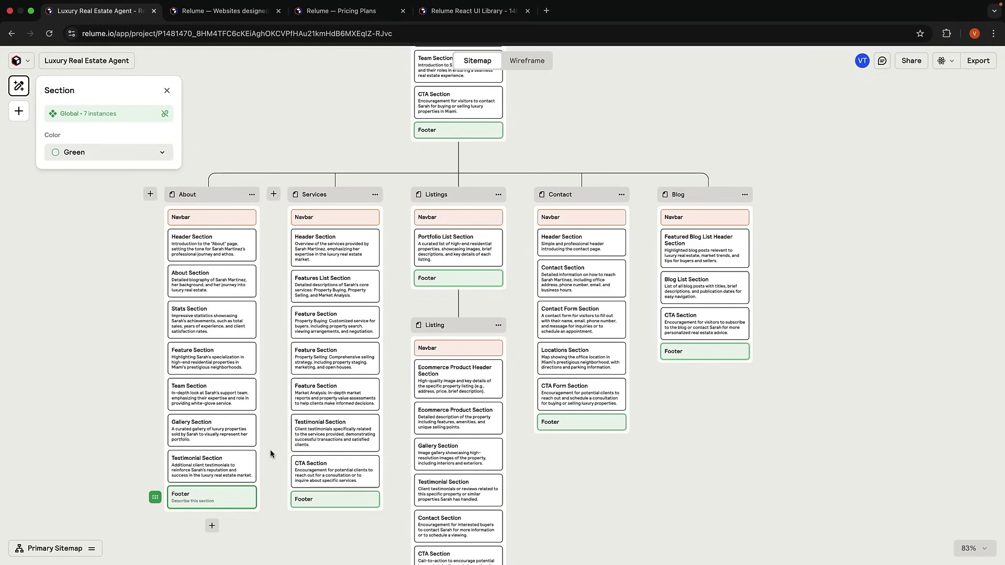
# Step: Make About's Testimonial section global and paste it into Services, replacing the old Testimonial
pyautogui.click(230, 471)
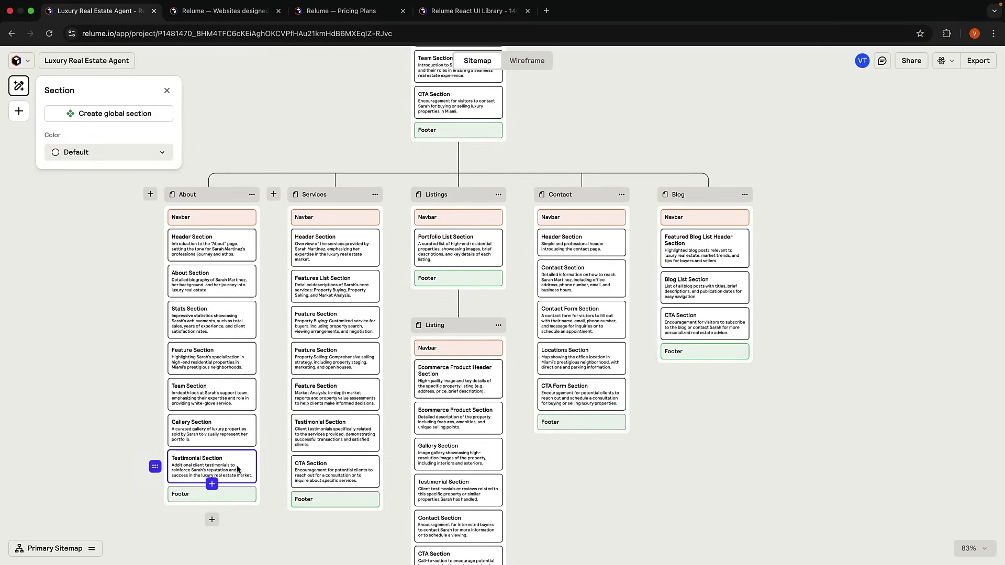
pyautogui.click(151, 115)
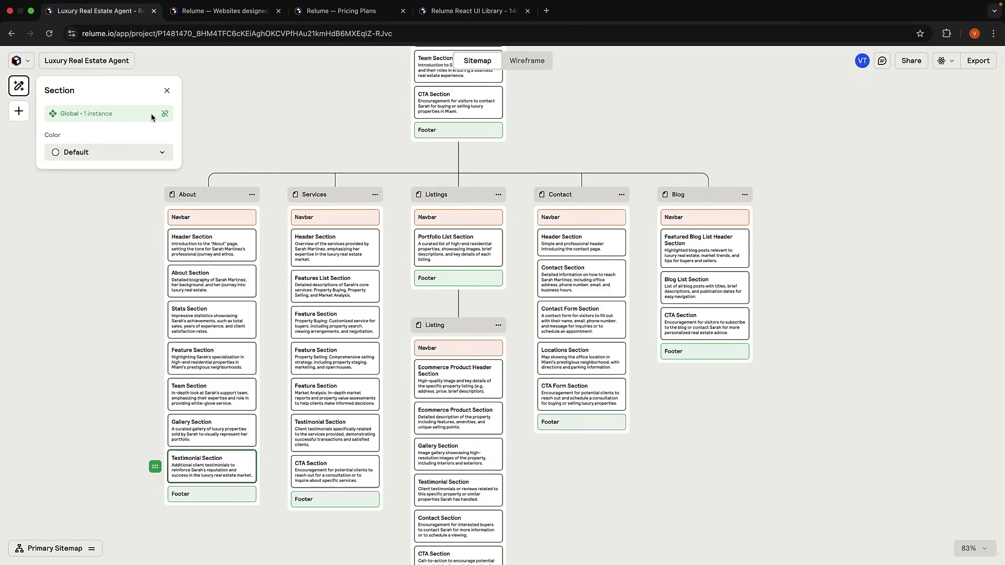
pyautogui.press('super+c')
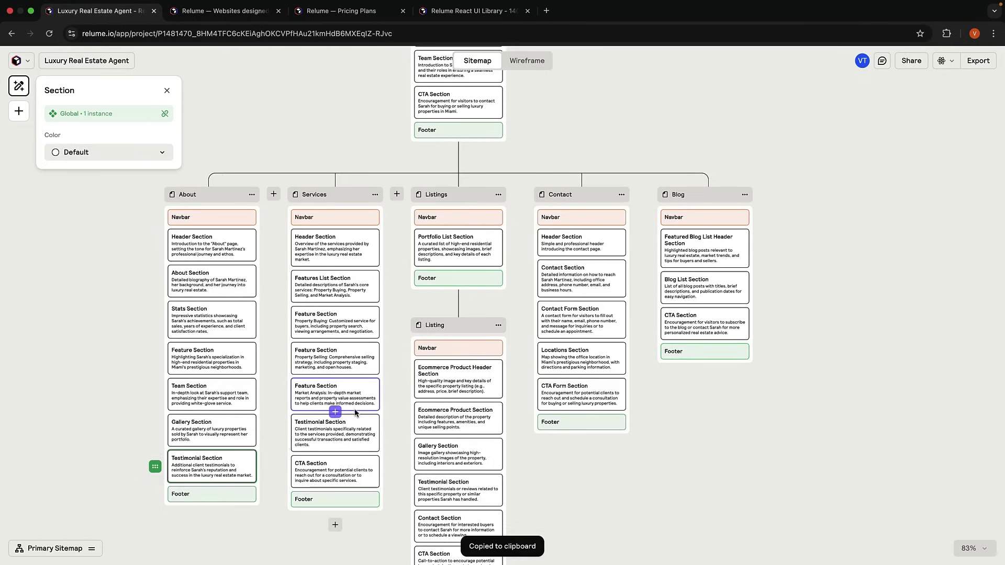
pyautogui.press('super+v')
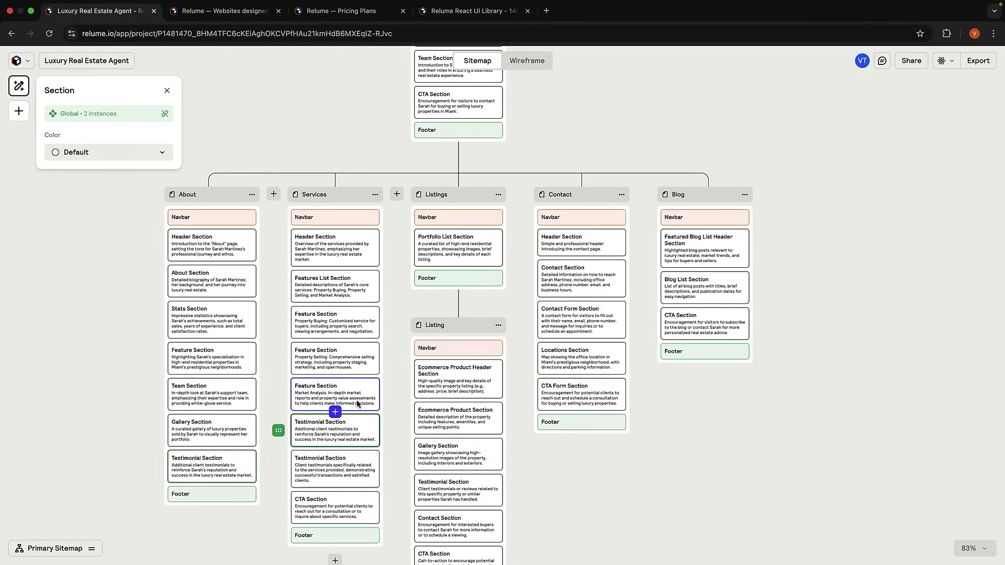
pyautogui.click(320, 466)
pyautogui.press('BackSpace')
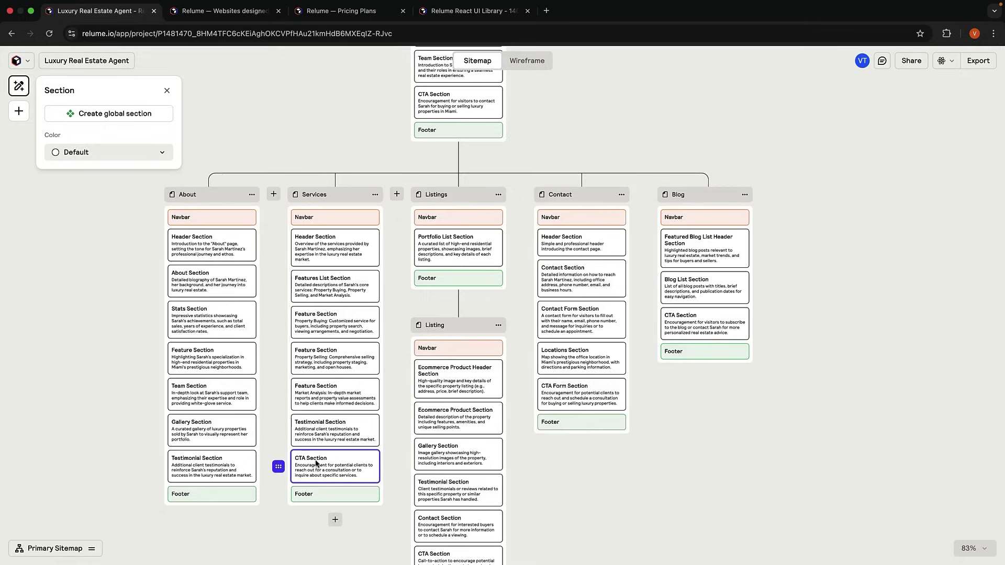
# Step: Colour the shared global Testimonial section blue
pyautogui.click(230, 466)
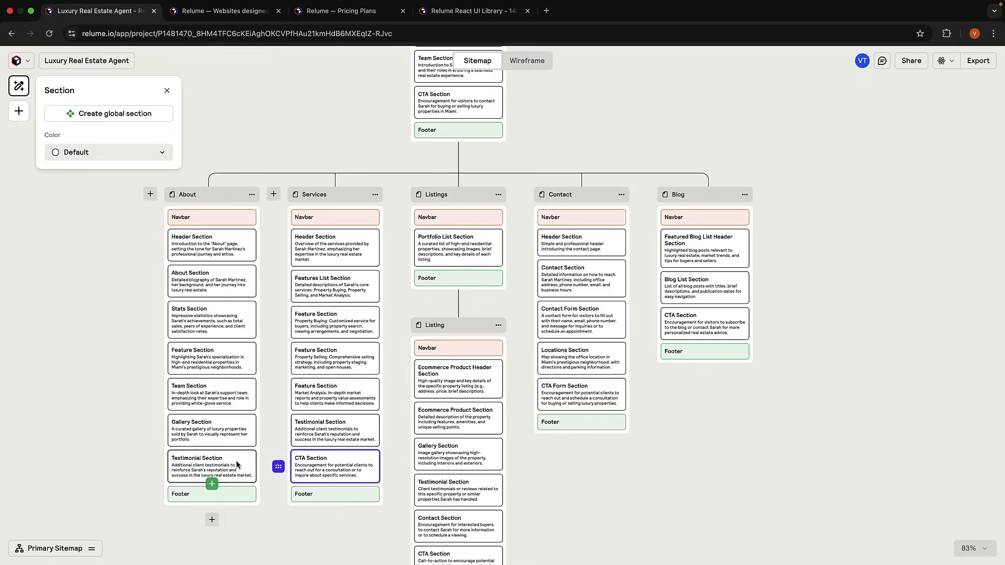
pyautogui.click(145, 148)
pyautogui.click(87, 285)
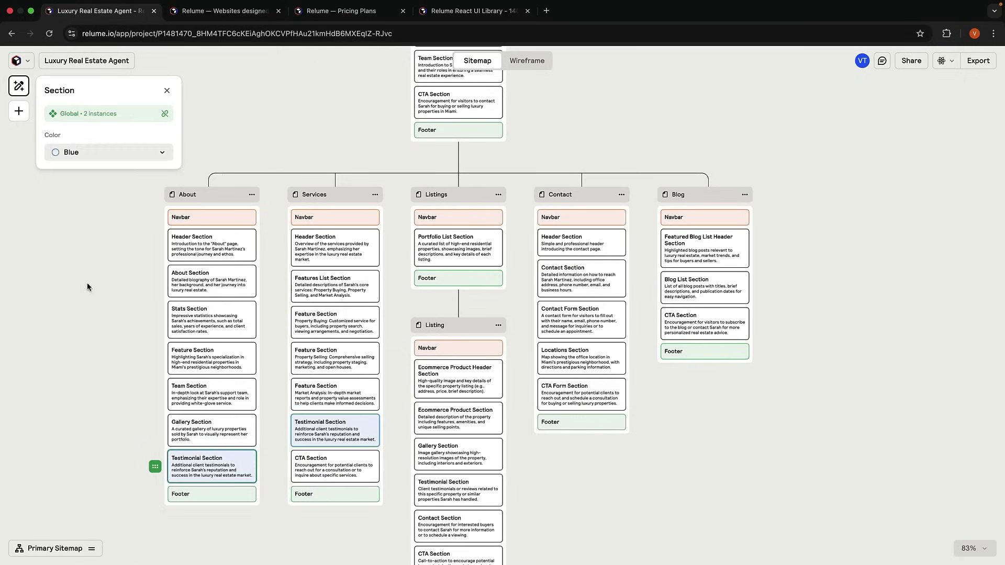
pyautogui.click(87, 281)
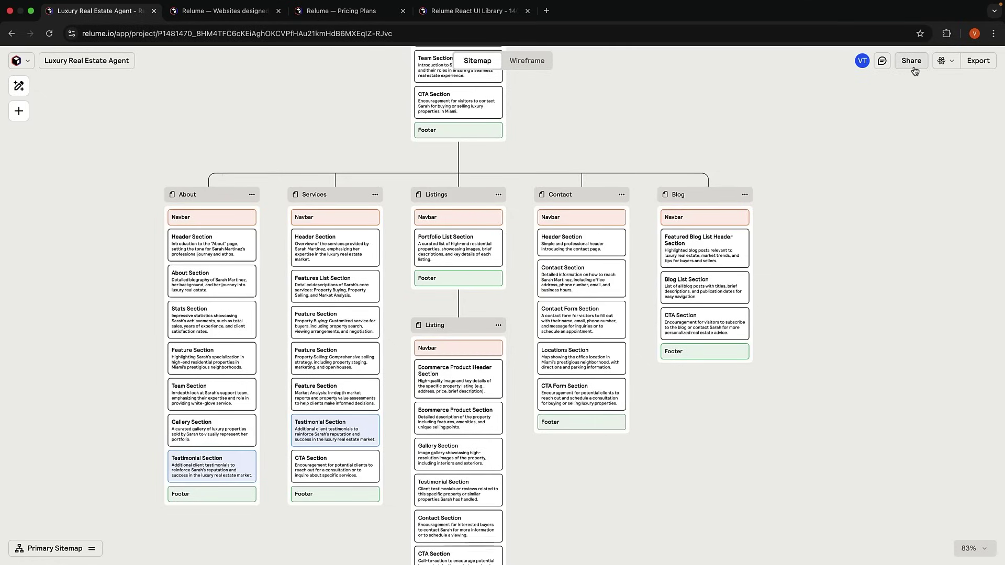
# Step: Zoom to fit the sitemap and generate wireframes for all seven pages
pyautogui.hotkey('shift', '1')
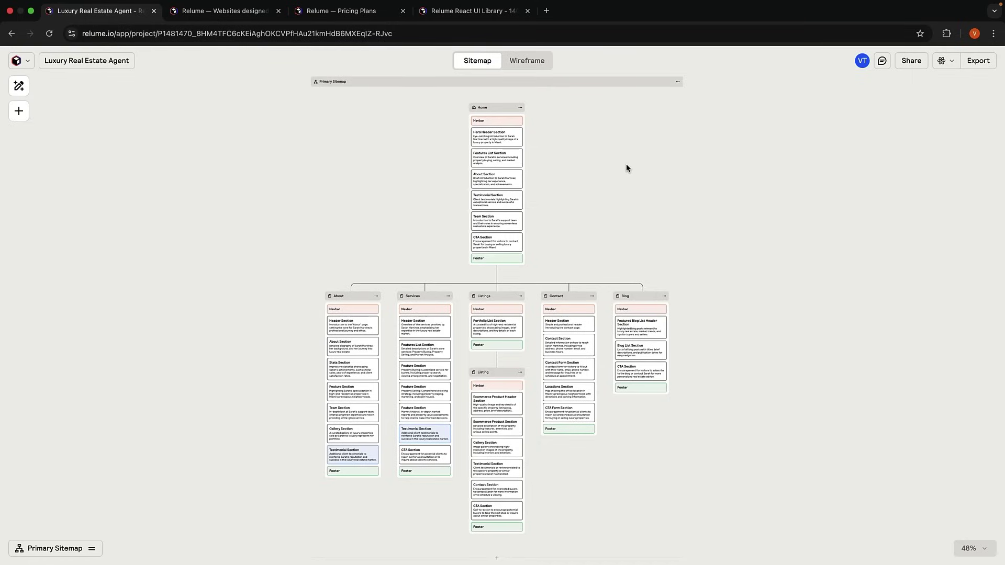
pyautogui.click(545, 64)
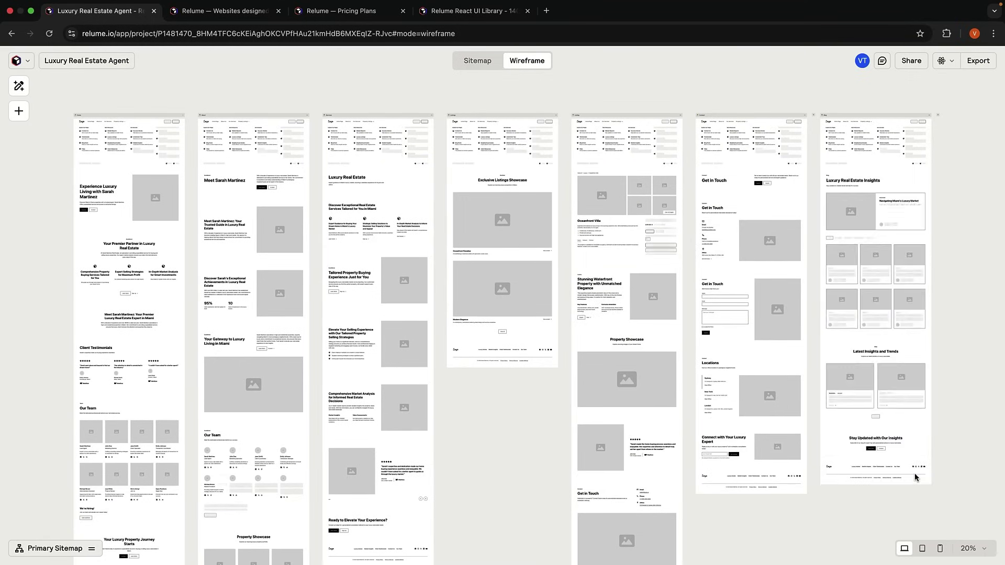
pyautogui.scroll(-2, 915, 472)
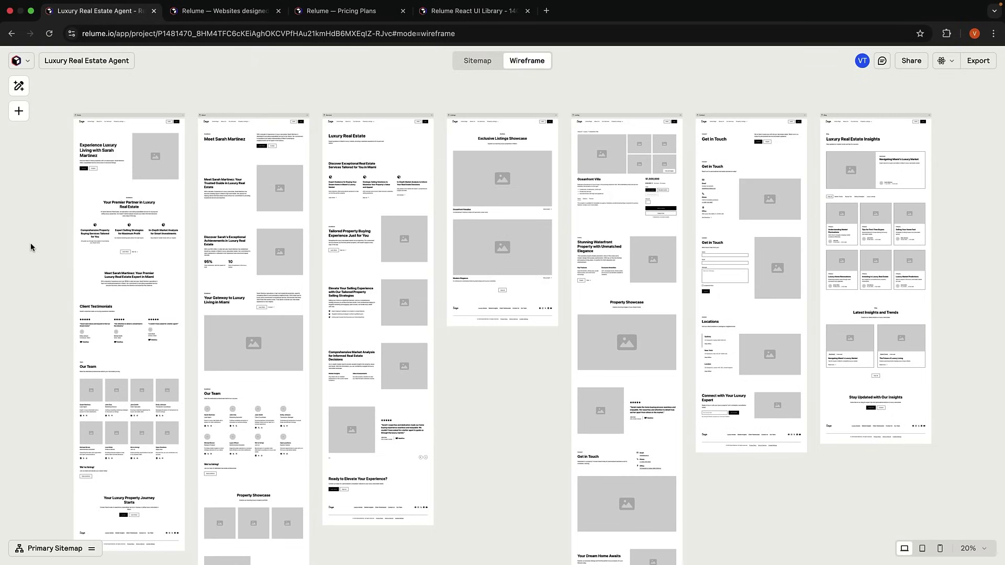
# Step: From the dashboard, open the React component library filtered to components with interactions
pyautogui.click(21, 60)
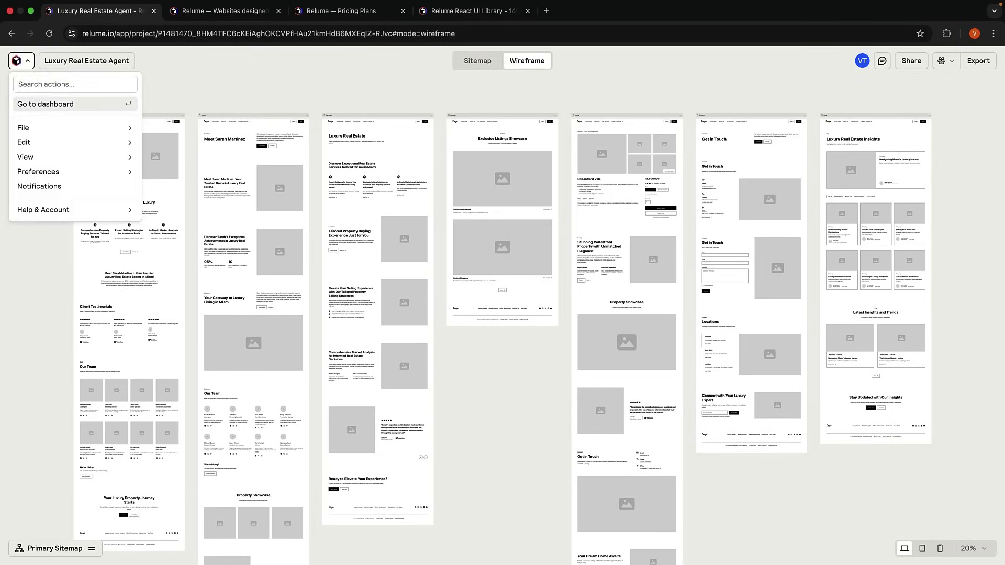
pyautogui.press('Return')
pyautogui.click(107, 240)
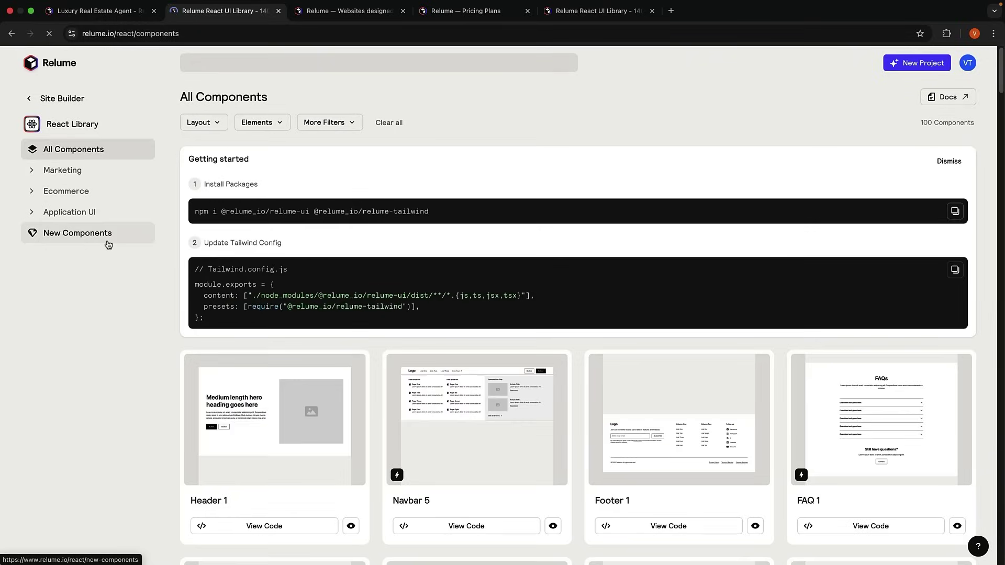
pyautogui.scroll(-5, 370, 233)
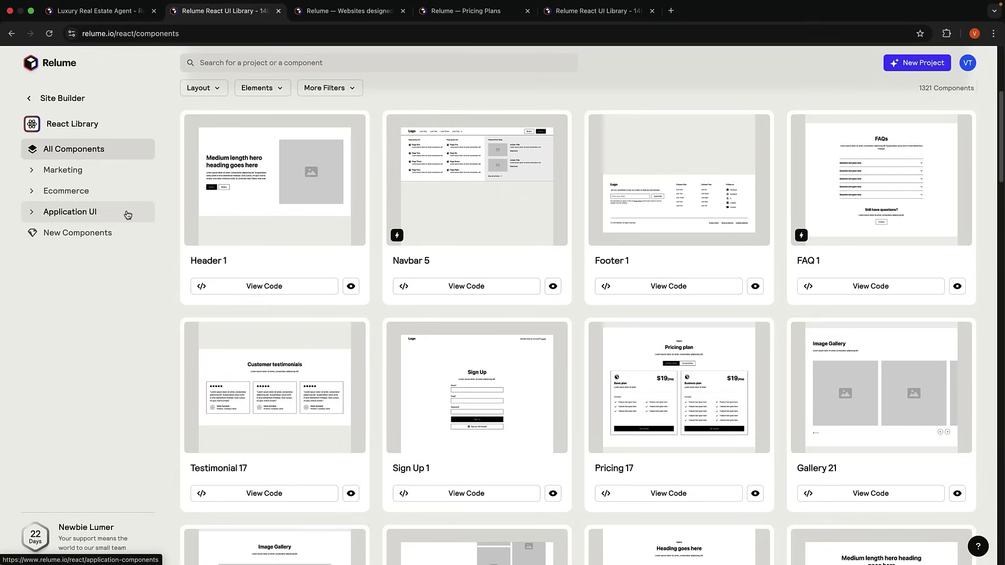
pyautogui.click(218, 89)
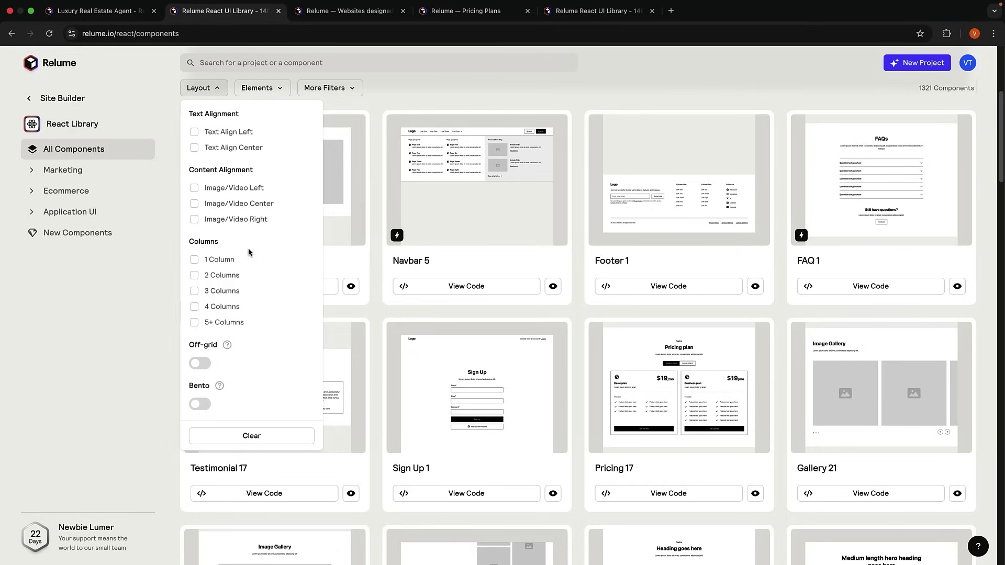
pyautogui.click(282, 89)
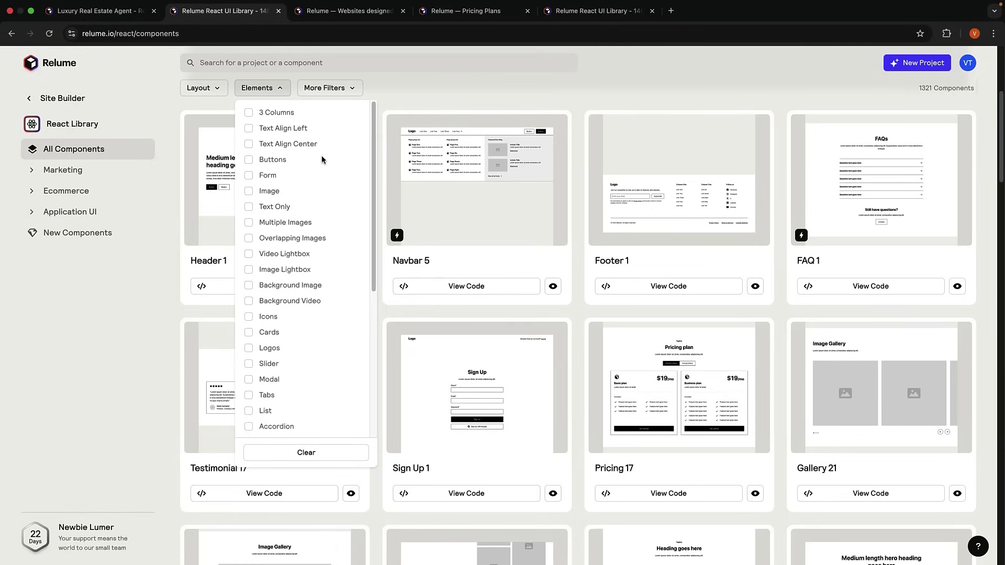
pyautogui.click(328, 88)
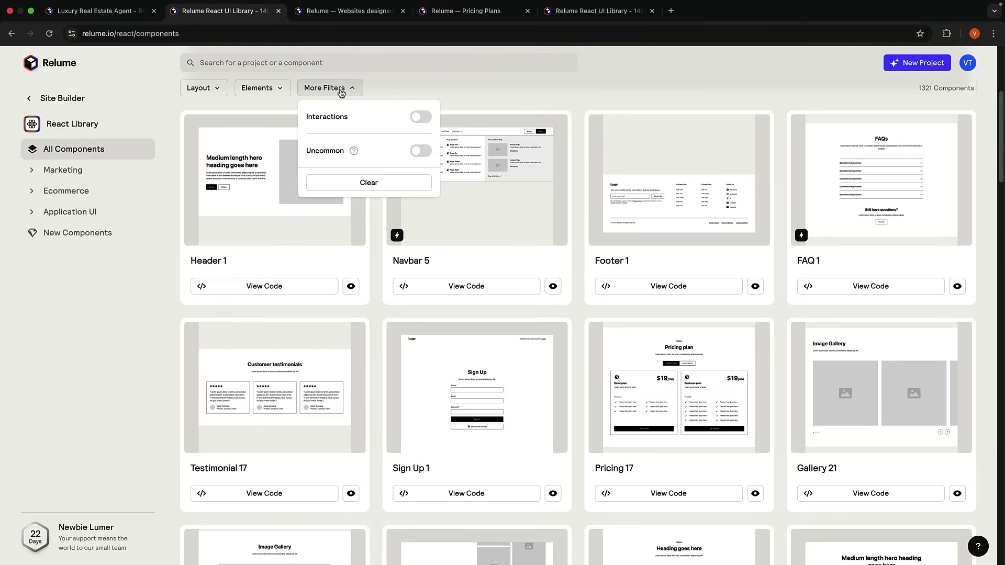
pyautogui.click(421, 117)
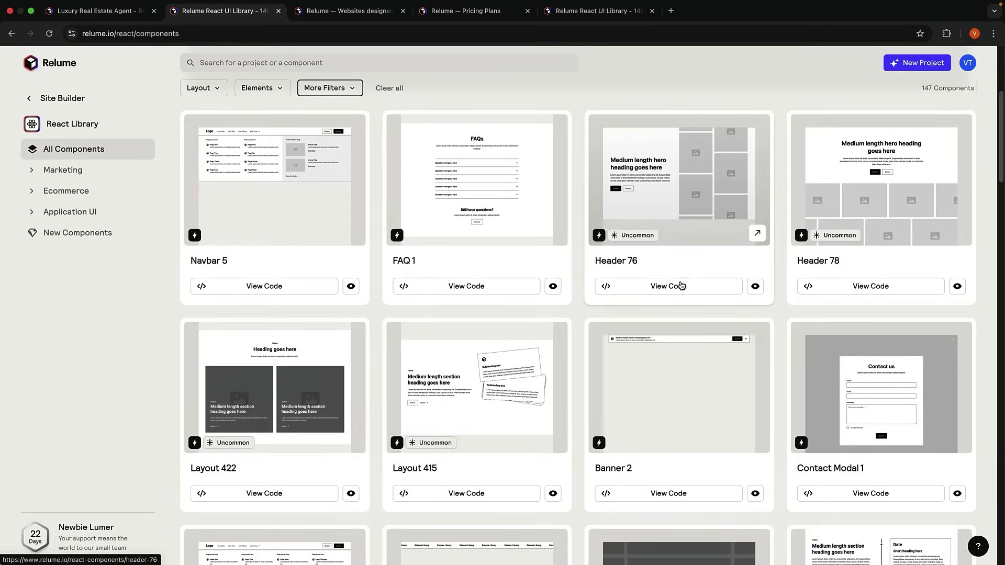
# Step: View Header 76's React code, preview it at mobile width, and return to the project
pyautogui.click(678, 286)
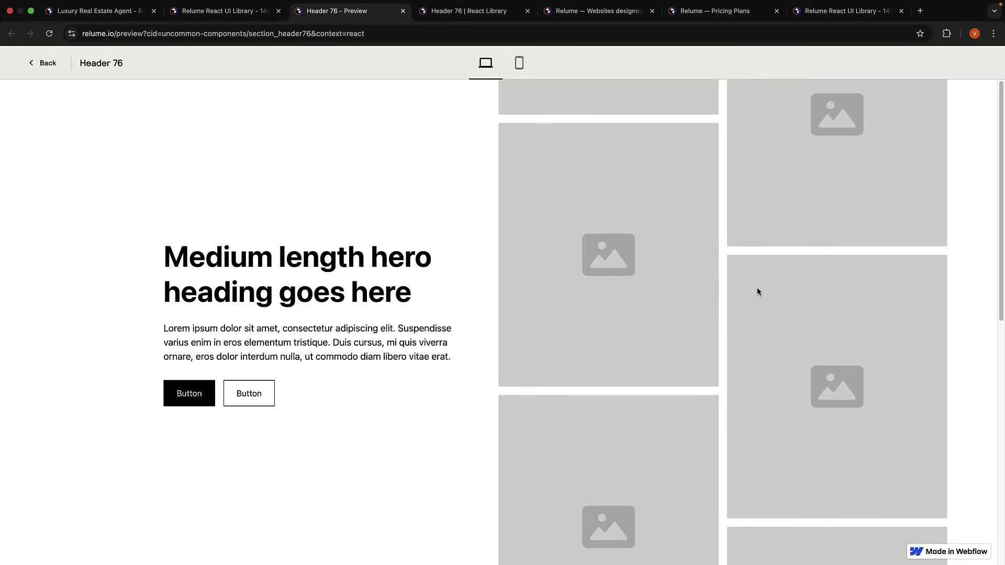
pyautogui.click(518, 71)
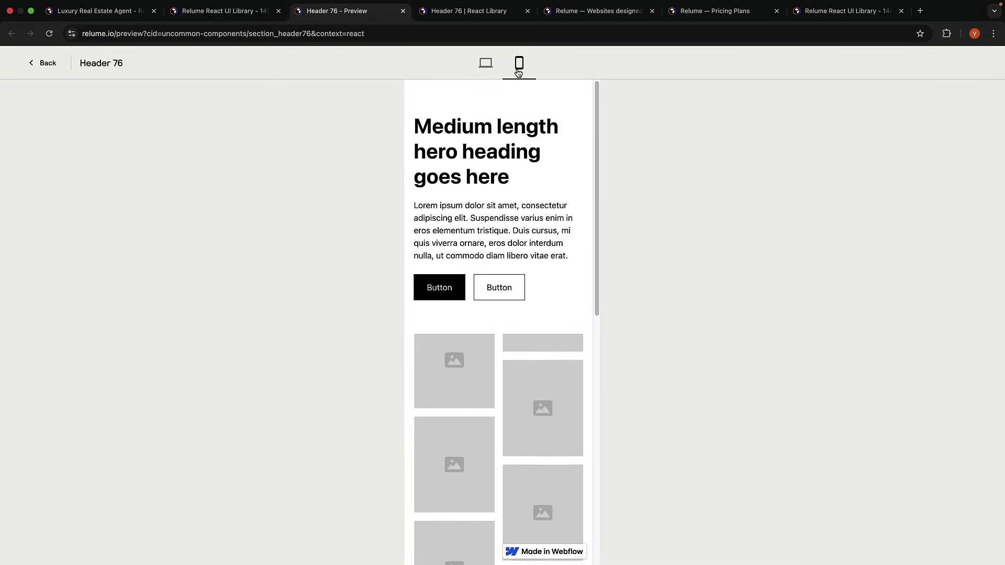
pyautogui.press('super+1')
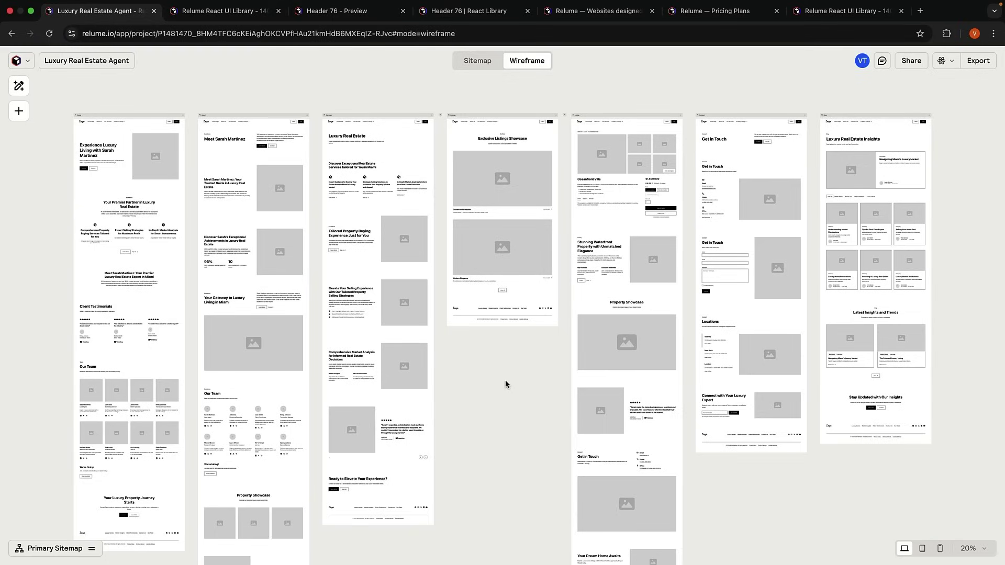
# Step: Shuffle the Blog page's components and select the Explore Our Latest Insights blog section
pyautogui.click(444, 95)
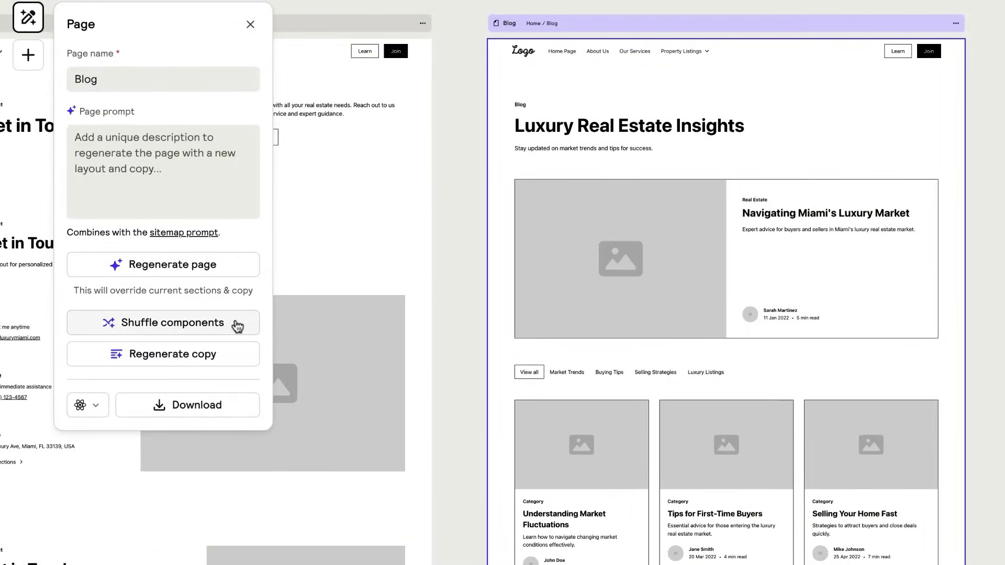
pyautogui.click(236, 324)
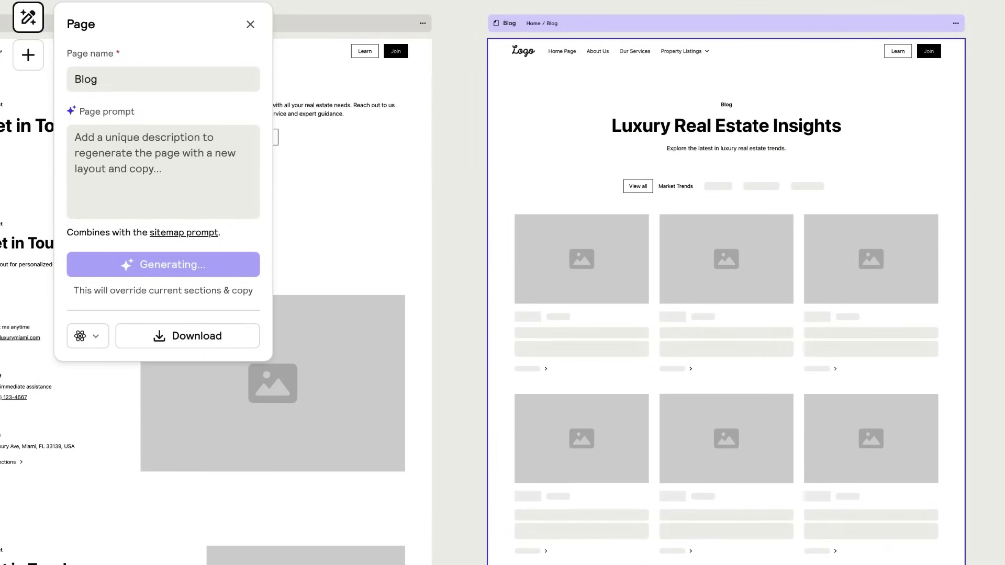
pyautogui.scroll(-9, 726, 283)
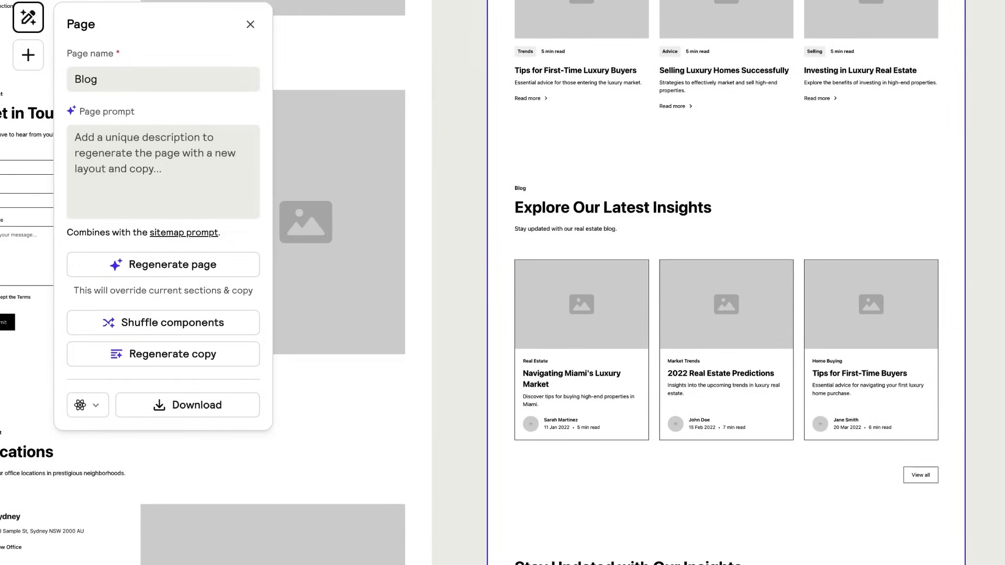
pyautogui.click(786, 244)
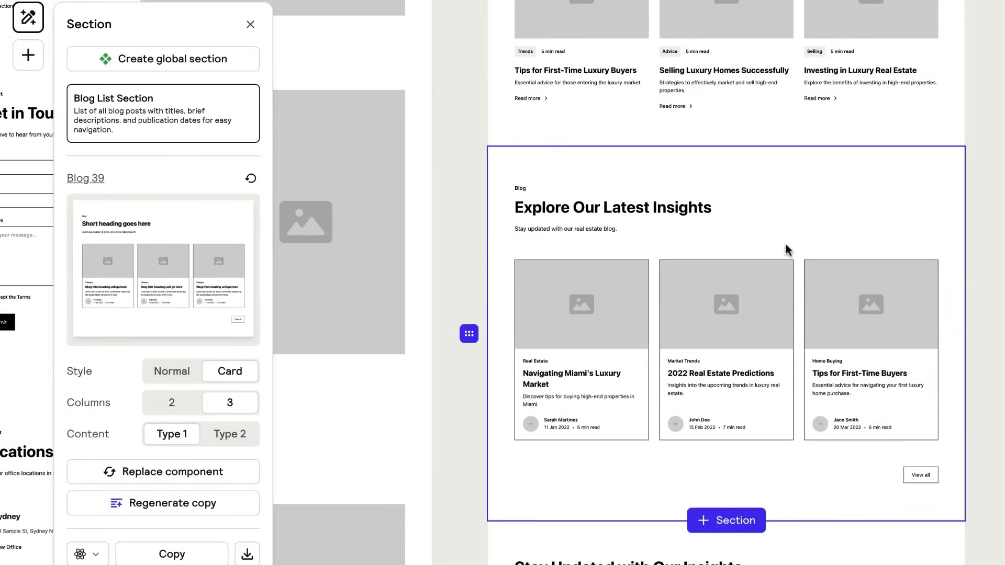
# Step: Switch the blog section to the two-column Blog 57 layout
pyautogui.click(238, 474)
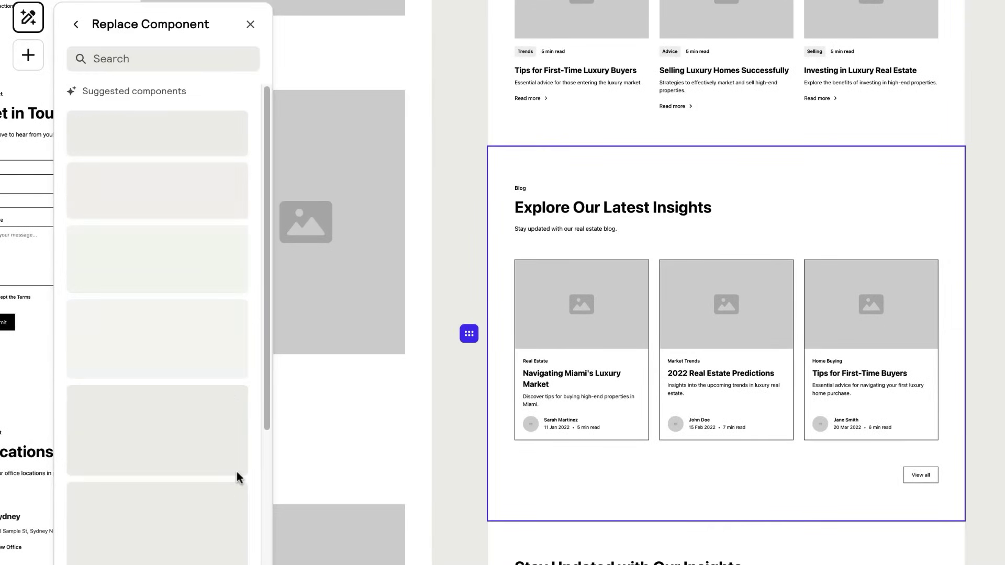
pyautogui.scroll(-9, 203, 328)
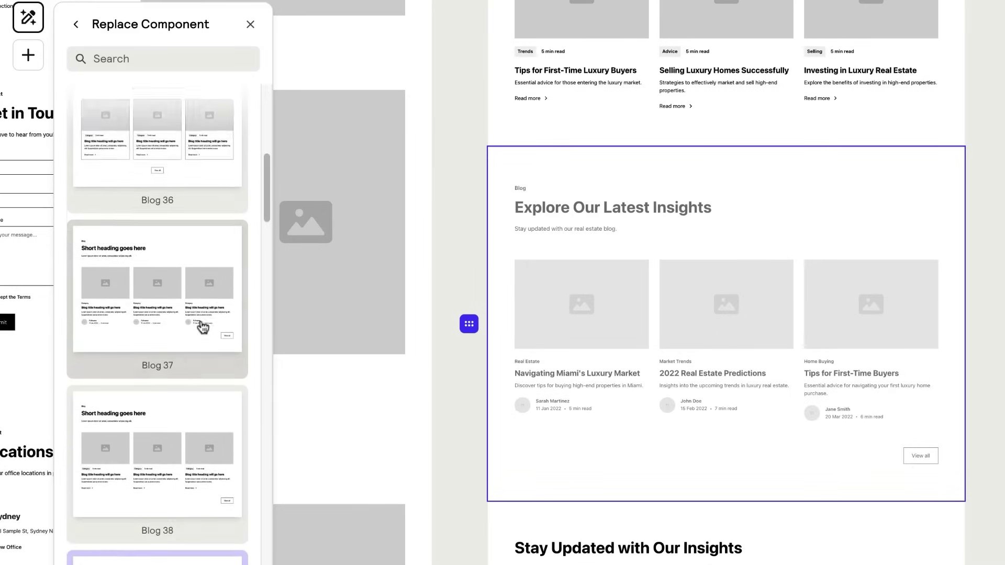
pyautogui.scroll(-10, 203, 328)
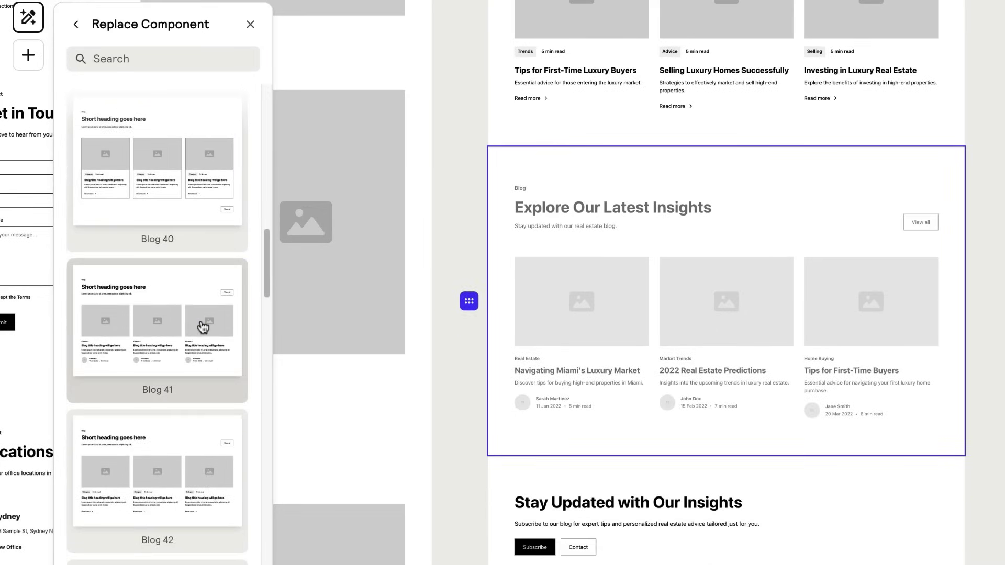
pyautogui.scroll(-20, 202, 328)
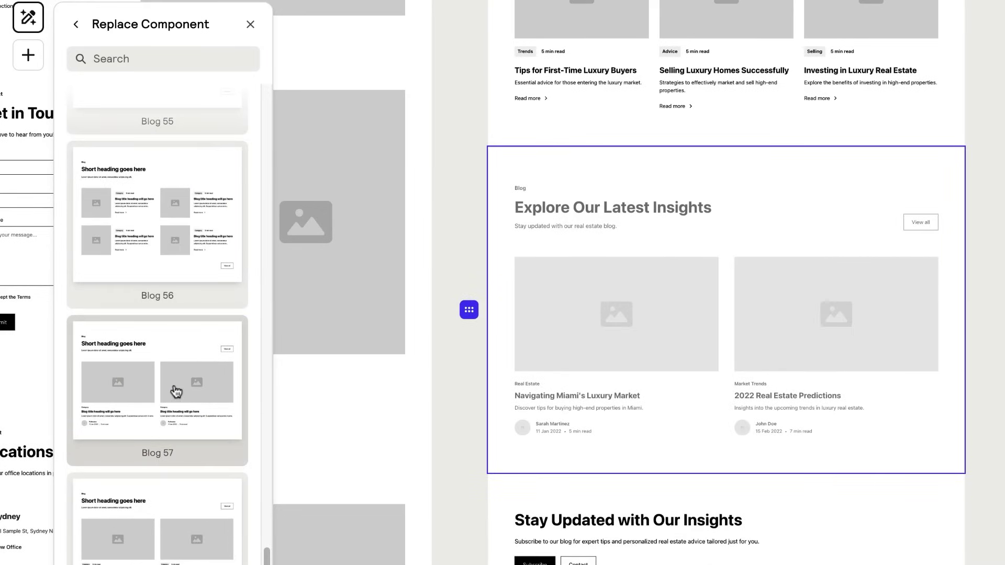
pyautogui.click(176, 392)
pyautogui.click(929, 460)
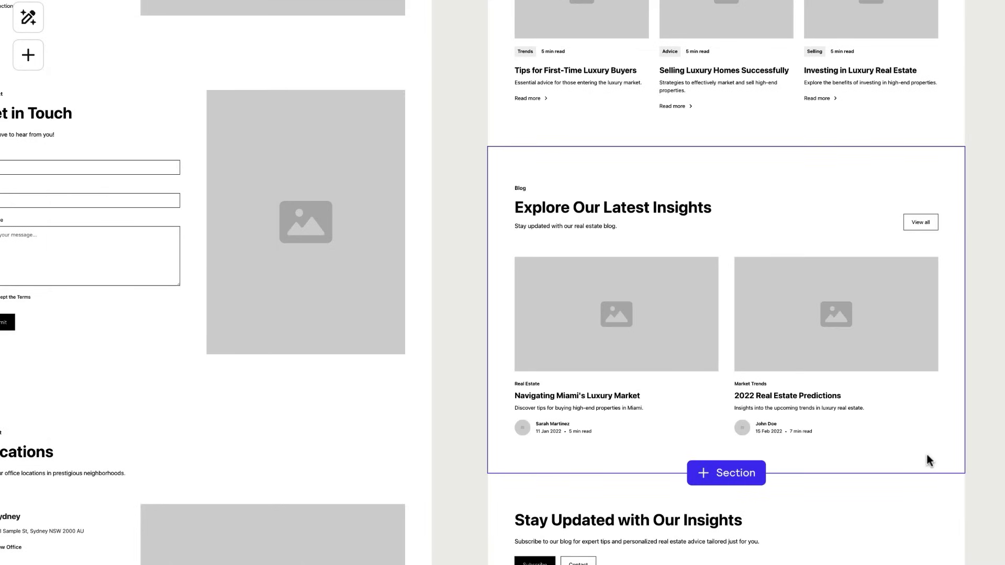
# Step: Move the subscribe call-to-action above the blog section, then delete the blog section
pyautogui.click(843, 529)
pyautogui.moveTo(843, 529); pyautogui.dragTo(859, 166)
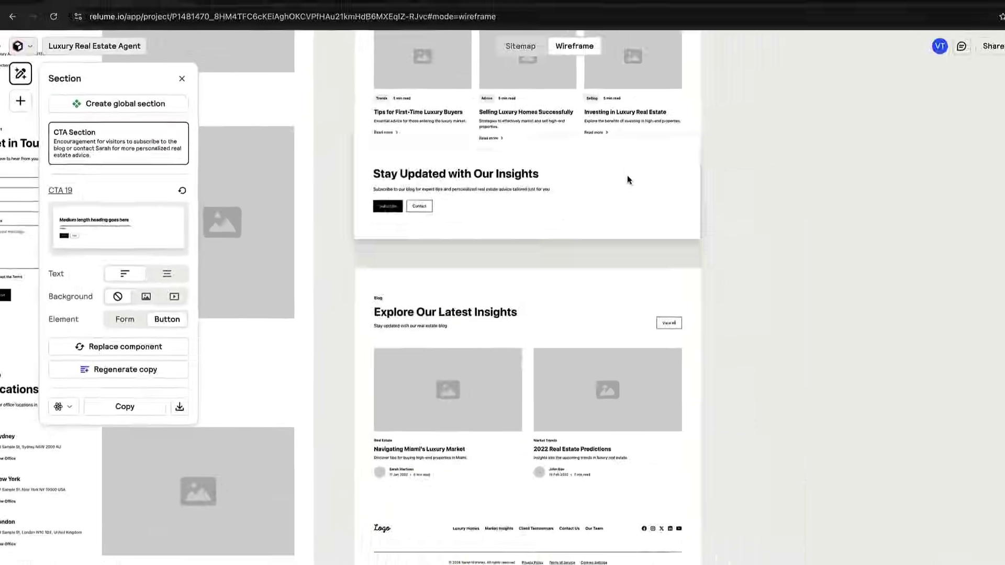
pyautogui.moveTo(573, 182); pyautogui.dragTo(572, 181)
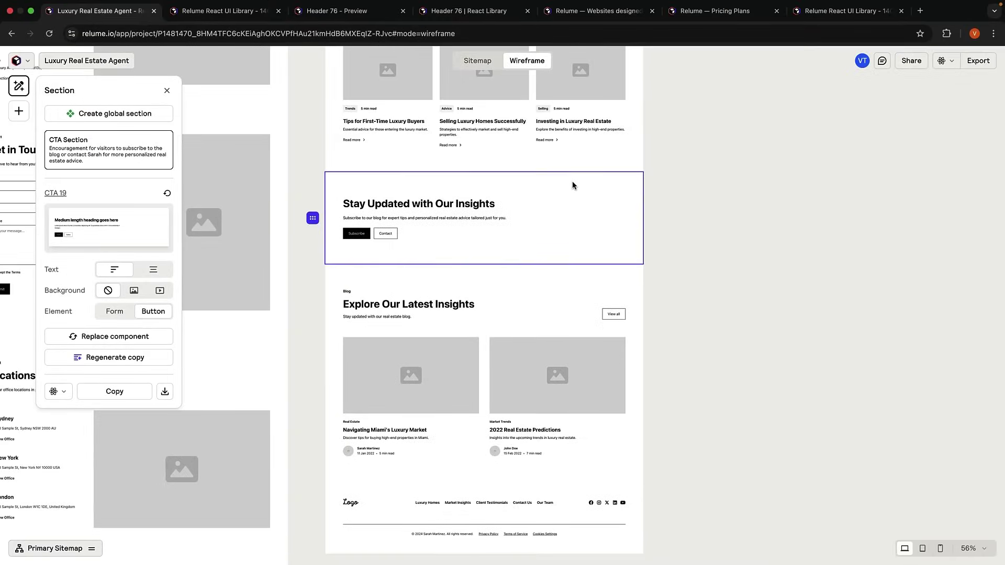
pyautogui.click(519, 314)
pyautogui.press('Delete')
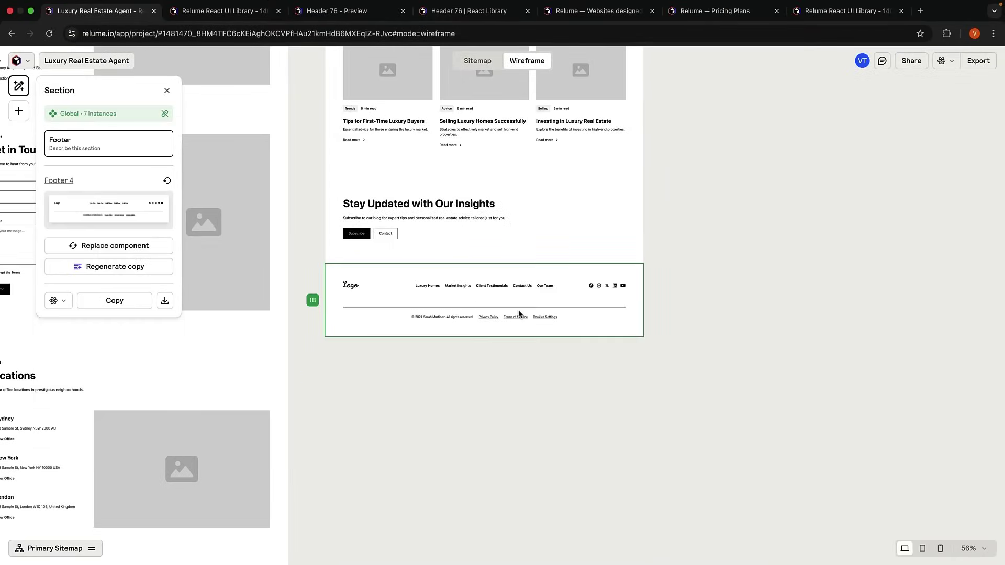
# Step: Delete the call-to-action's Contact button and set the contact form's image placement to Left
pyautogui.click(380, 237)
pyautogui.scroll(5, 380, 237)
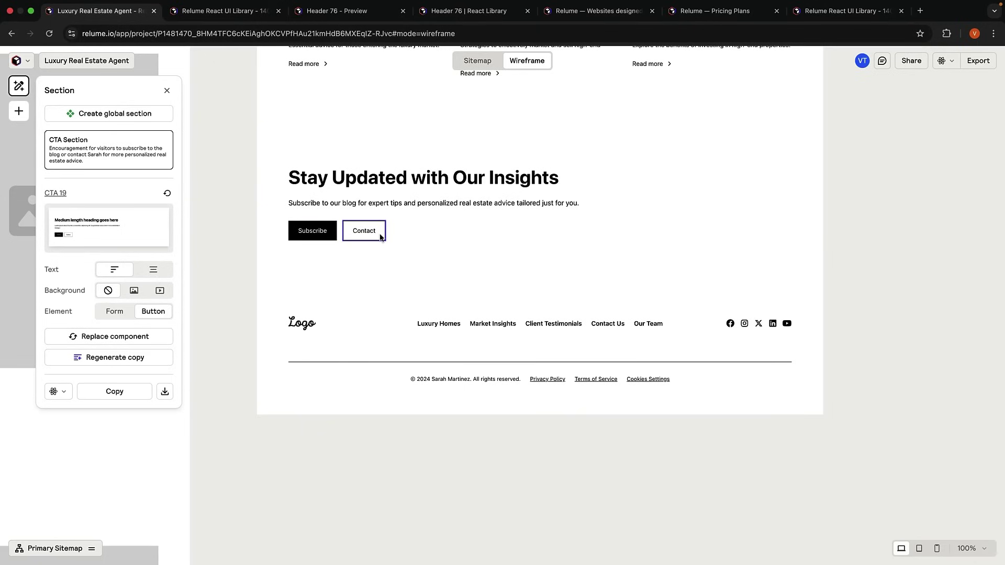
pyautogui.press('Delete')
pyautogui.scroll(-5, 379, 233)
pyautogui.click(375, 275)
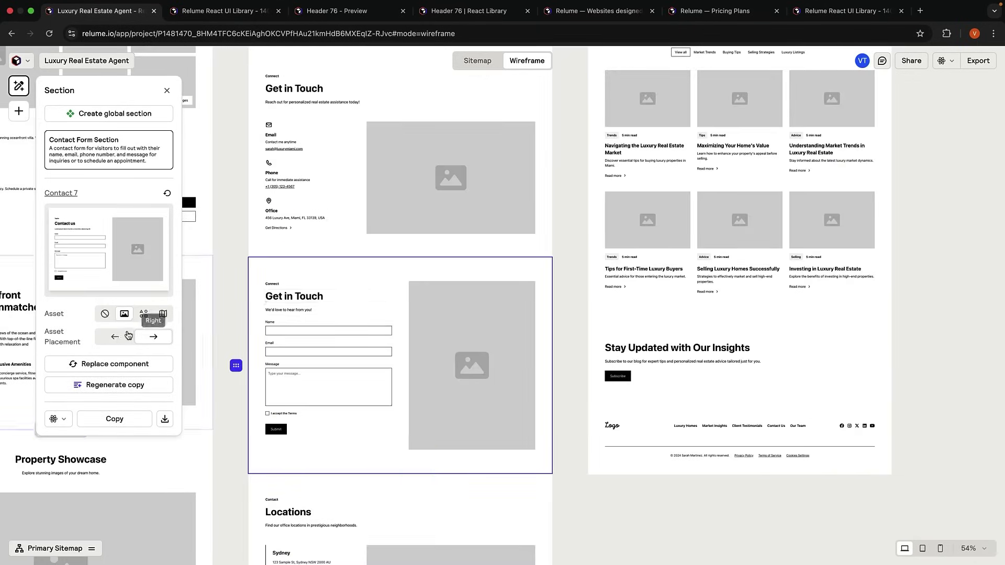
pyautogui.click(116, 337)
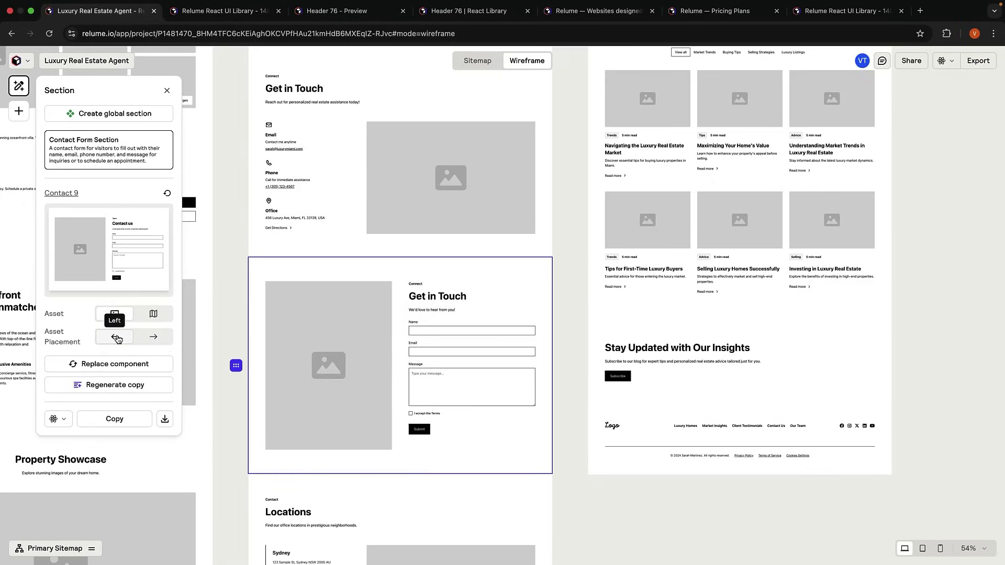
pyautogui.click(576, 205)
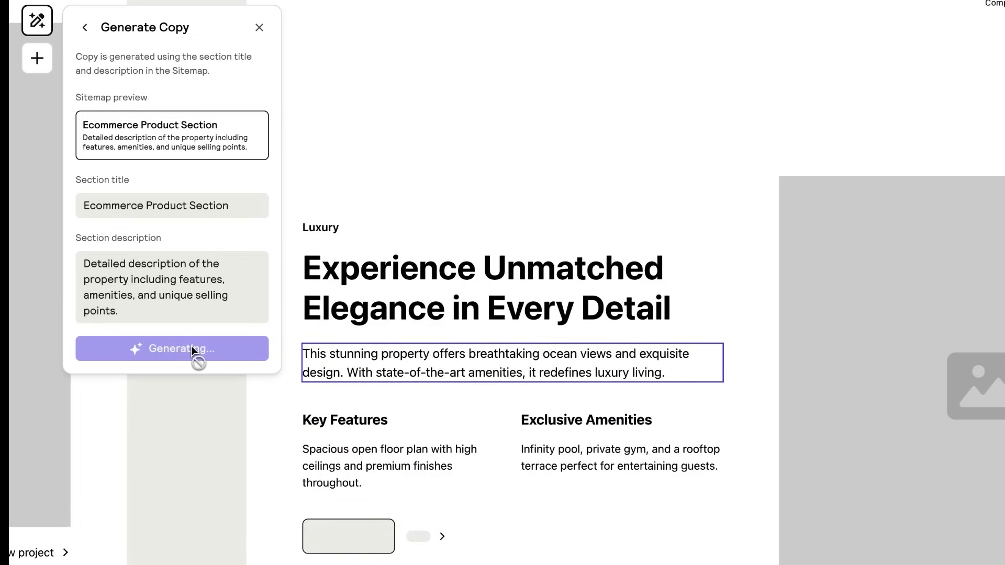
# Step: Rewrite the property description paragraph to 3 lines with Ask AI
pyautogui.doubleClick(407, 361)
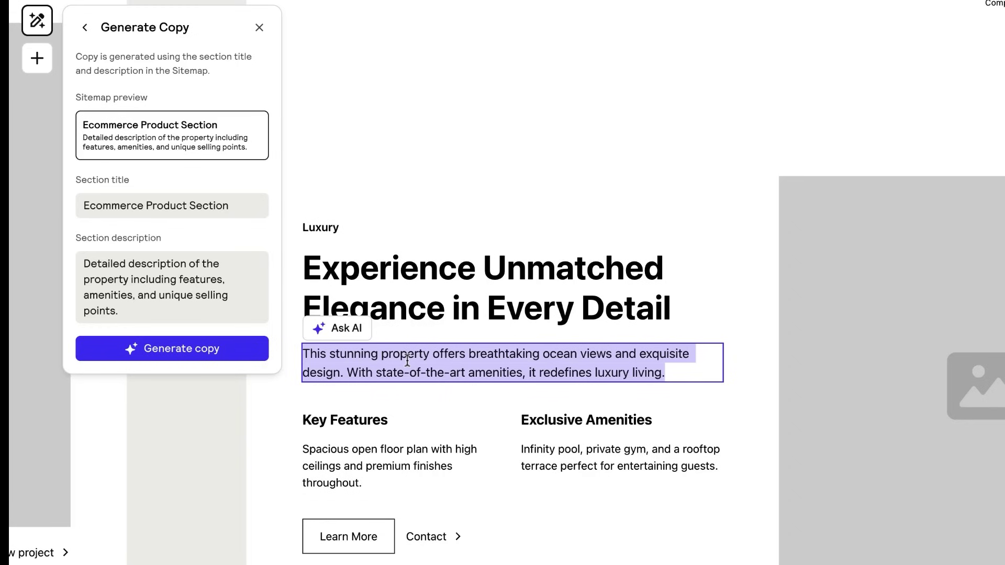
pyautogui.click(355, 329)
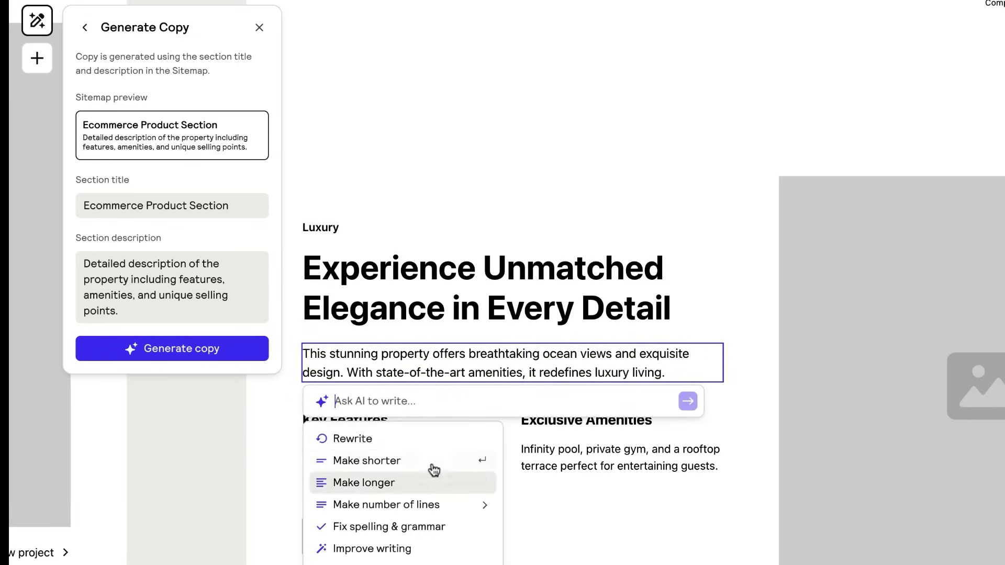
pyautogui.moveTo(436, 505)
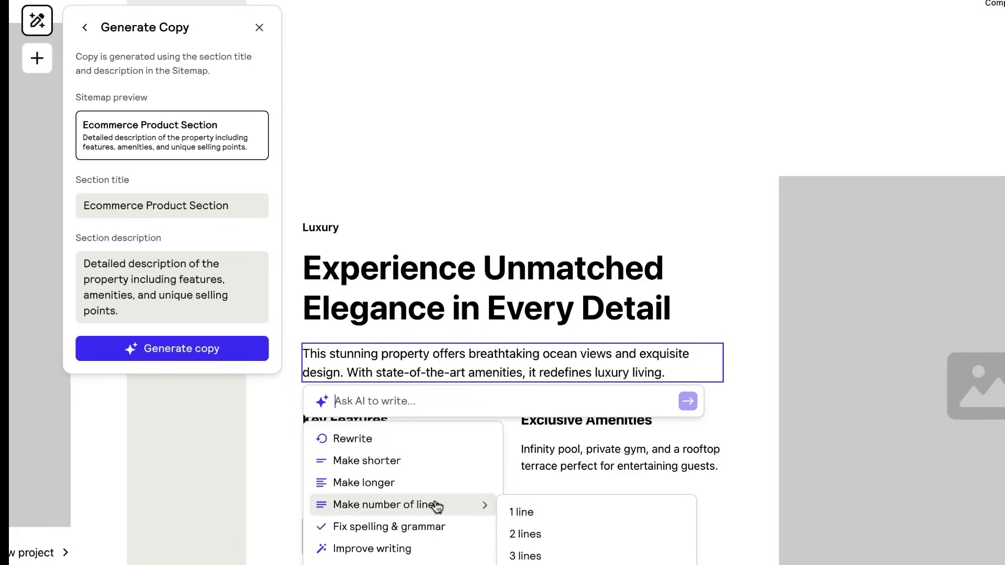
pyautogui.click(545, 557)
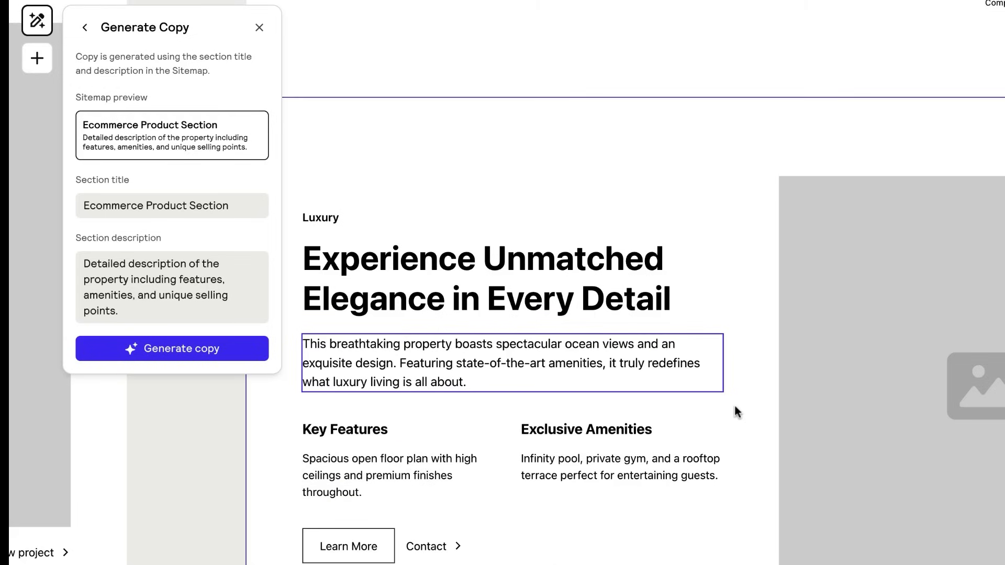
# Step: Type 'Edit text' into the description as a test, undo it, and fit all pages in view
pyautogui.tripleClick(507, 378)
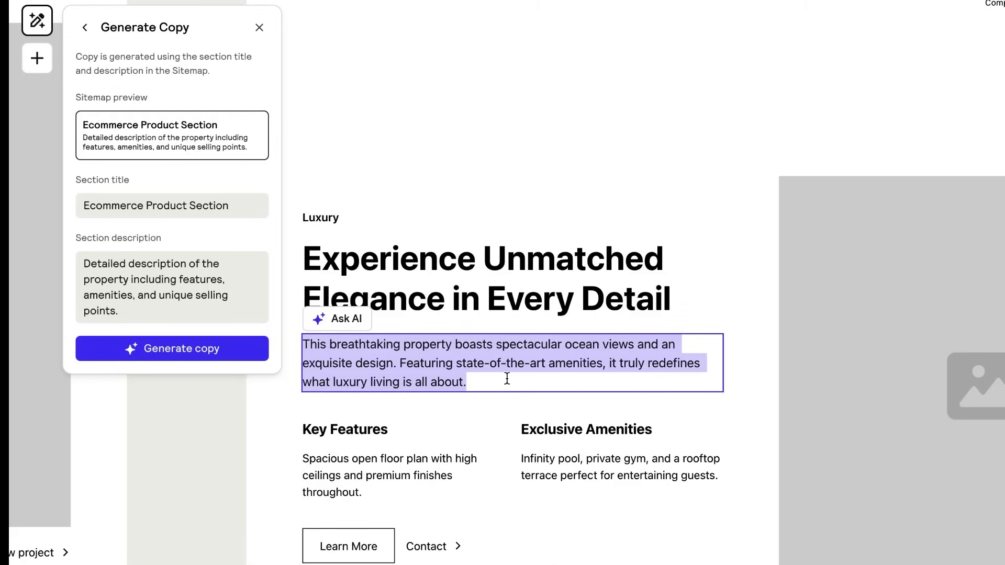
pyautogui.write('Edit text')
pyautogui.click(548, 527)
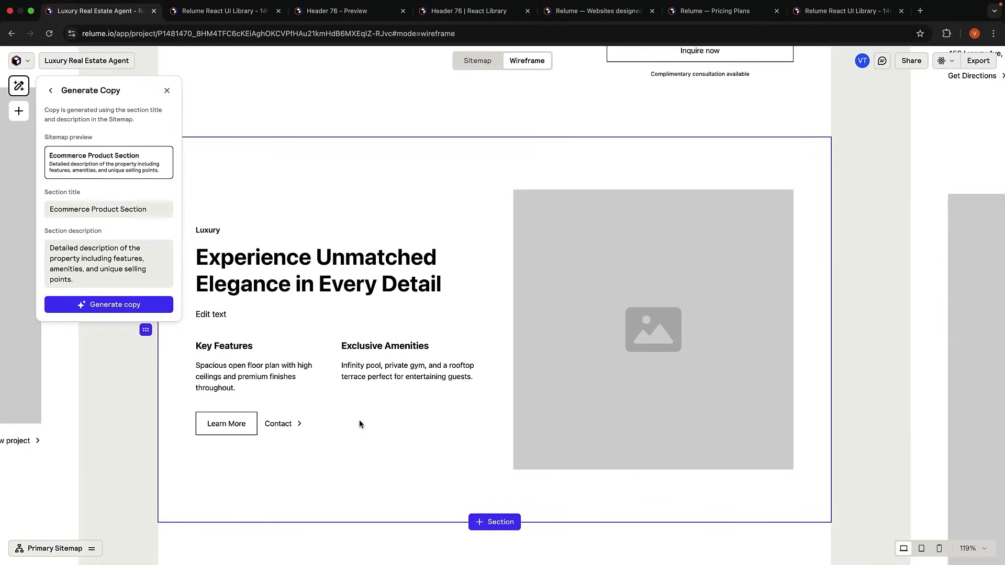
pyautogui.press('super+z')
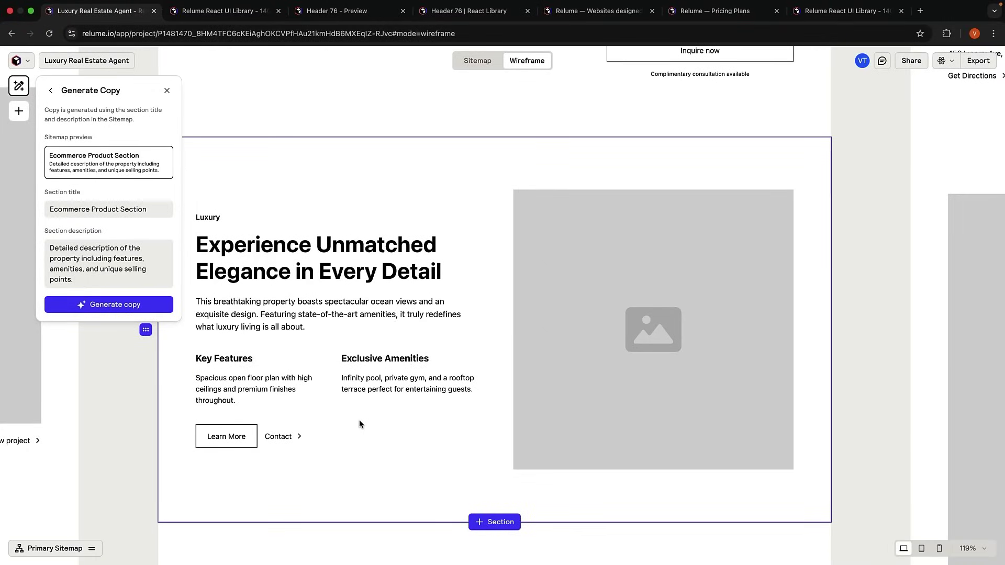
pyautogui.hotkey('shift', '1')
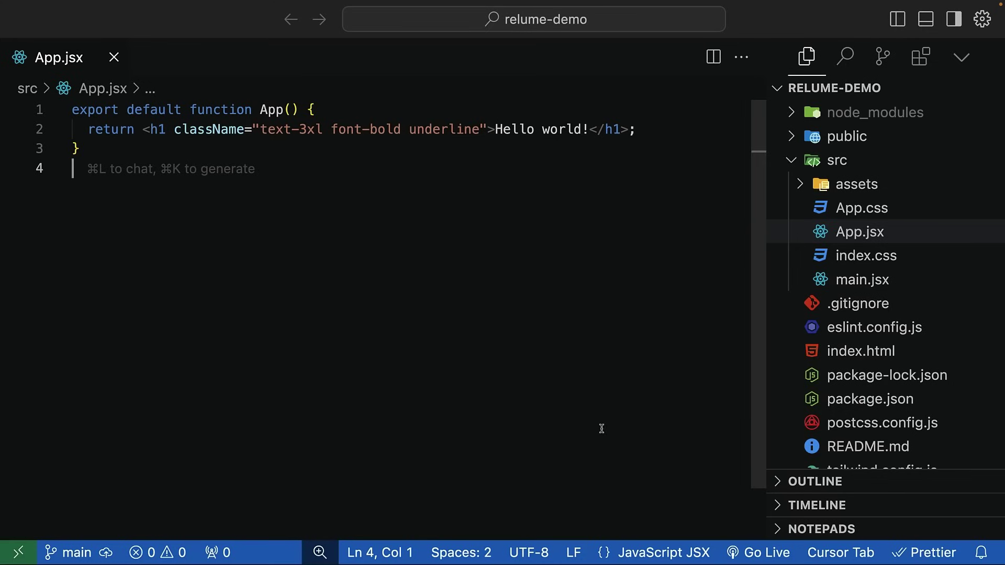
# Step: Leave the Hello world App.jsx in VS Code and switch to Chrome
pyautogui.press('super+Tab')
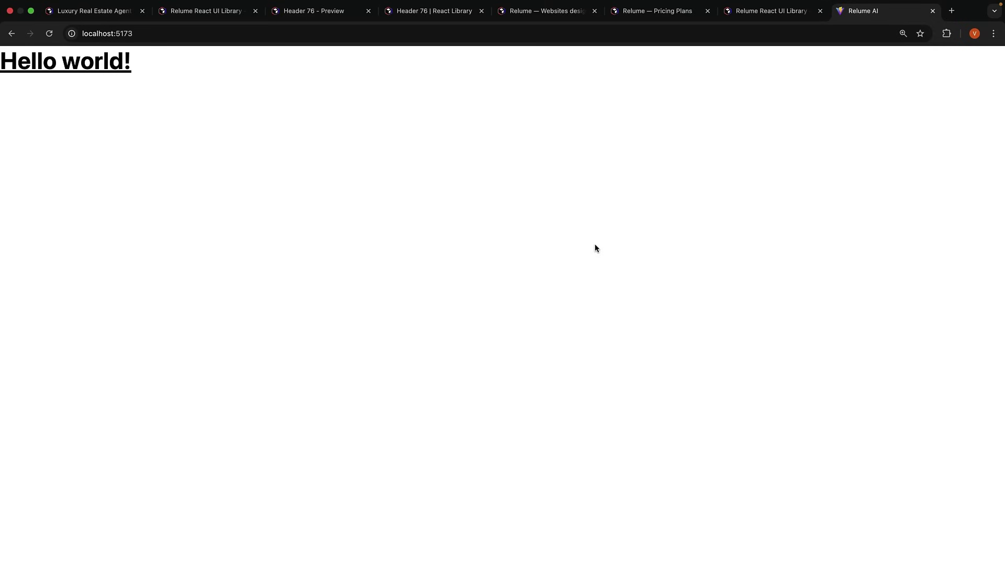
# Step: Back in Relume, export the site with React as the framework
pyautogui.press('super+1')
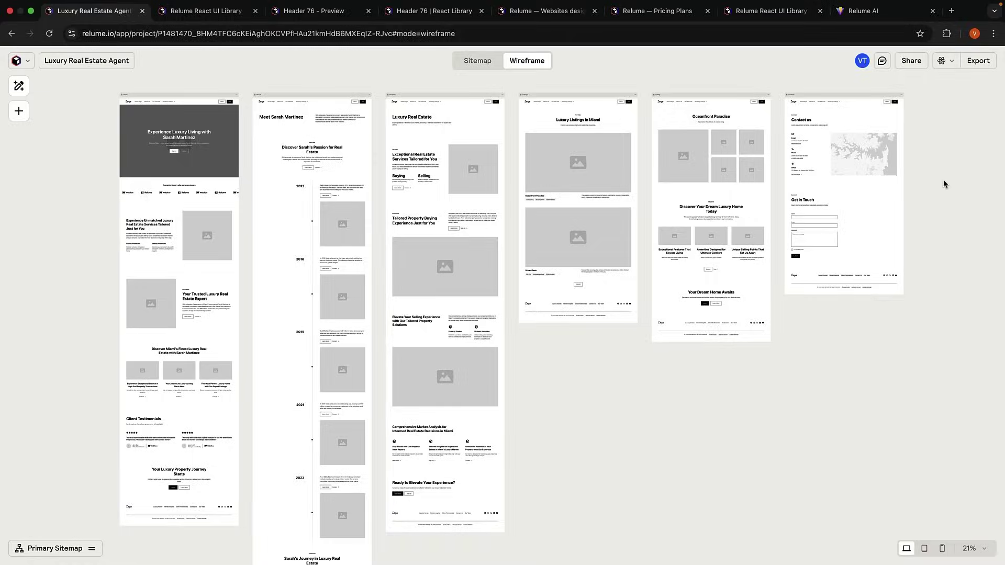
pyautogui.click(945, 60)
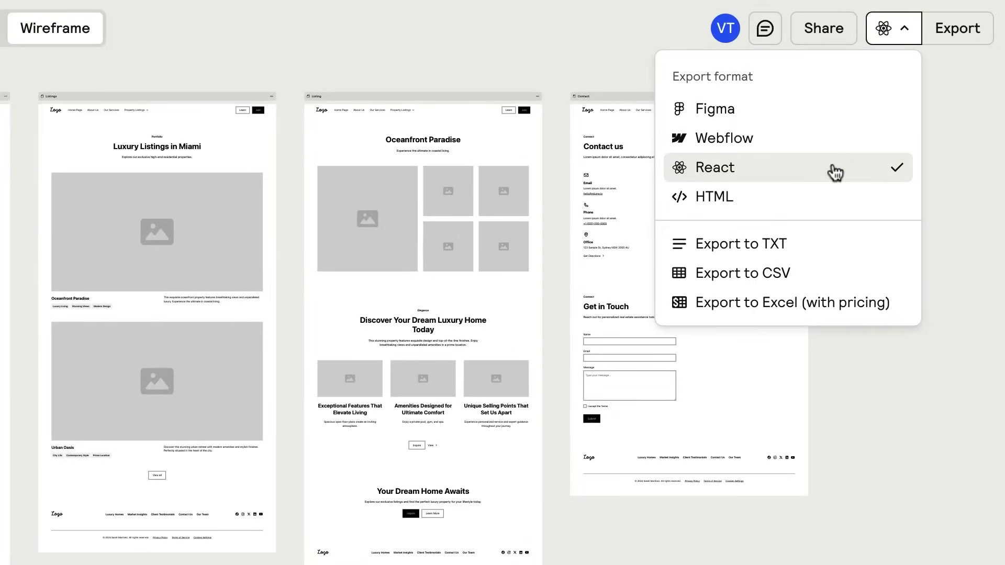
pyautogui.click(836, 172)
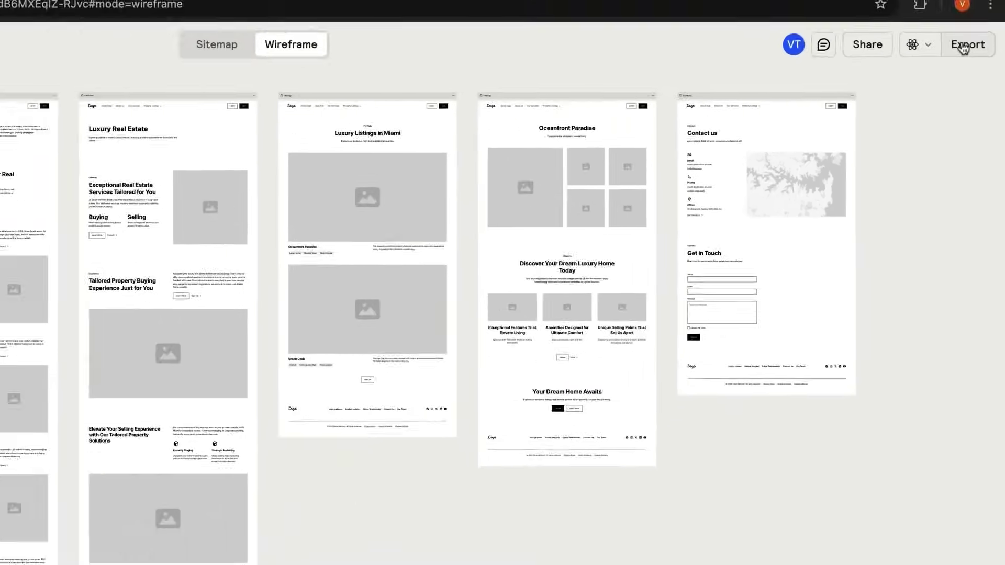
pyautogui.click(940, 38)
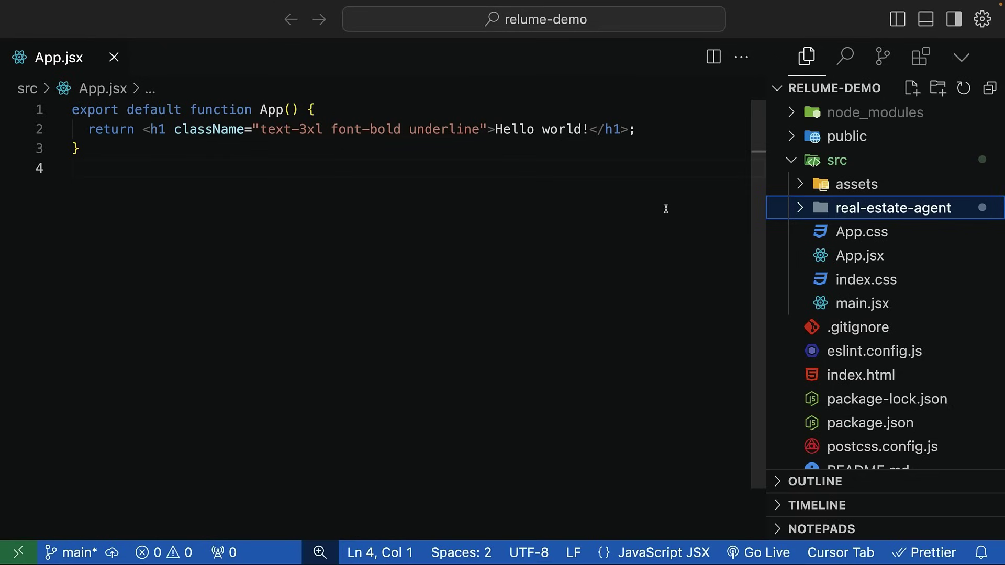
# Step: Expand src/real-estate-agent/home and open its index.jsx
pyautogui.press('Right')
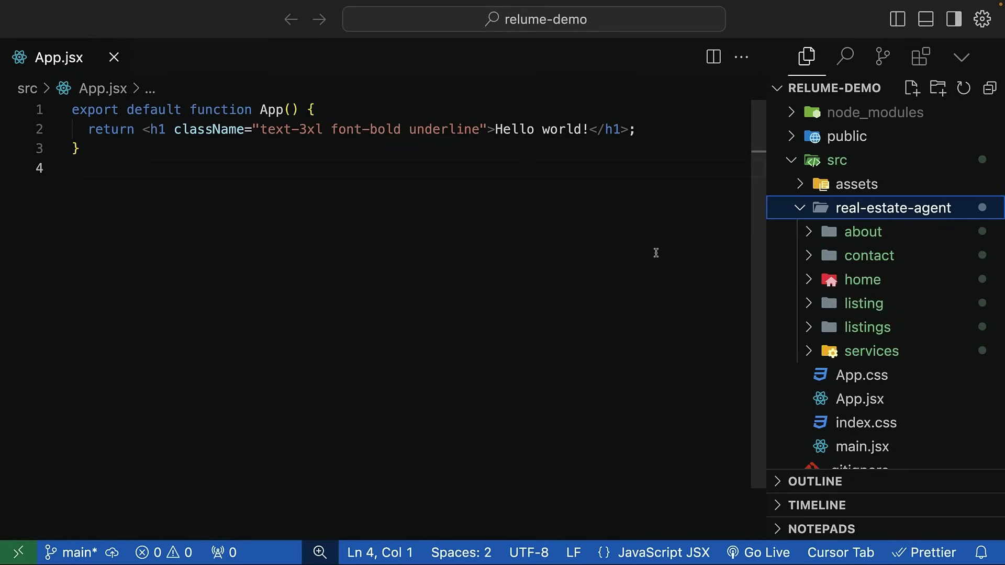
pyautogui.click(811, 280)
pyautogui.click(875, 327)
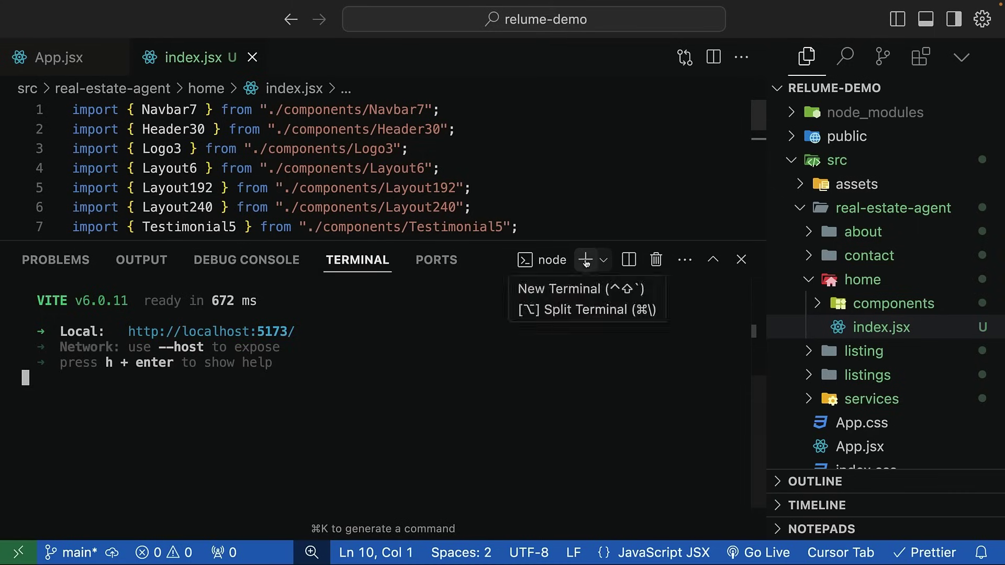
pyautogui.click(573, 288)
pyautogui.press('super+v')
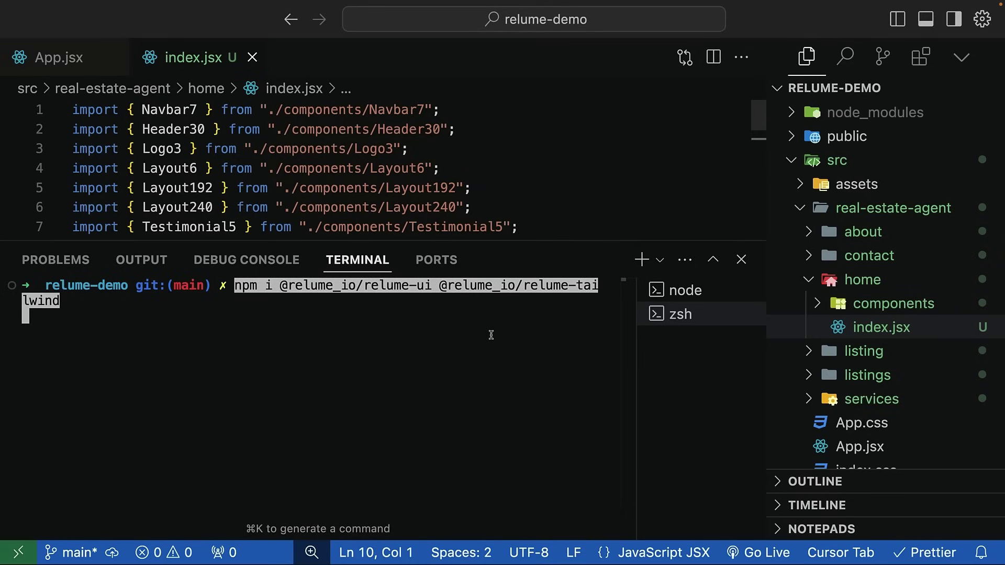
pyautogui.press('Return')
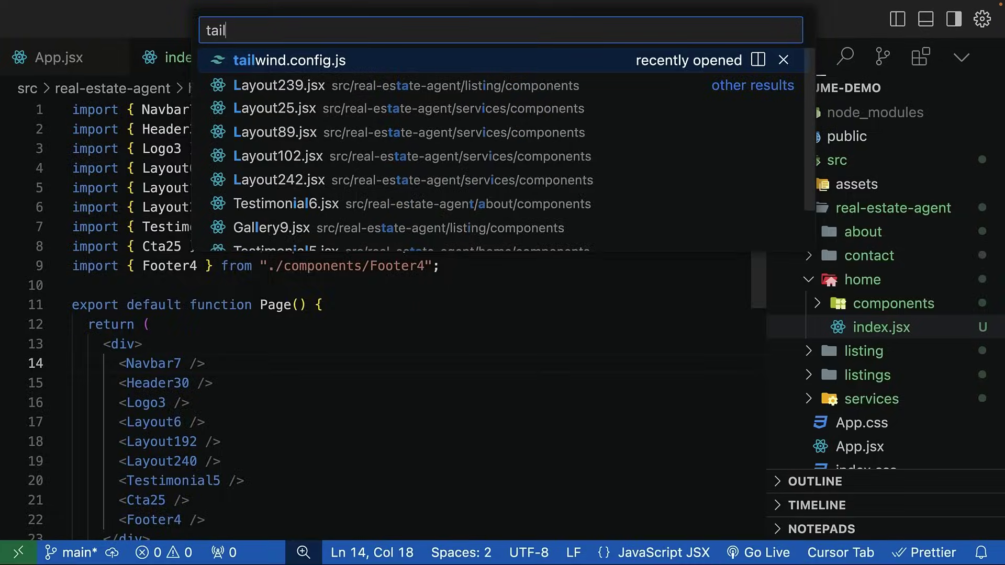
# Step: Add the relume-ui node_modules path to tailwind.config.js content and save
pyautogui.press('Return')
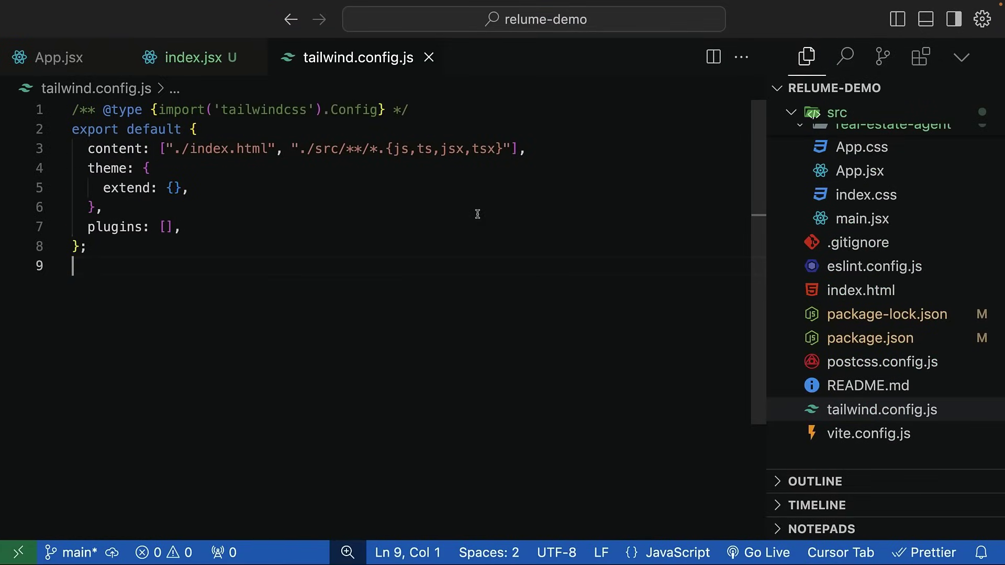
pyautogui.press('Tab')
pyautogui.hotkey('ctrl', 's')
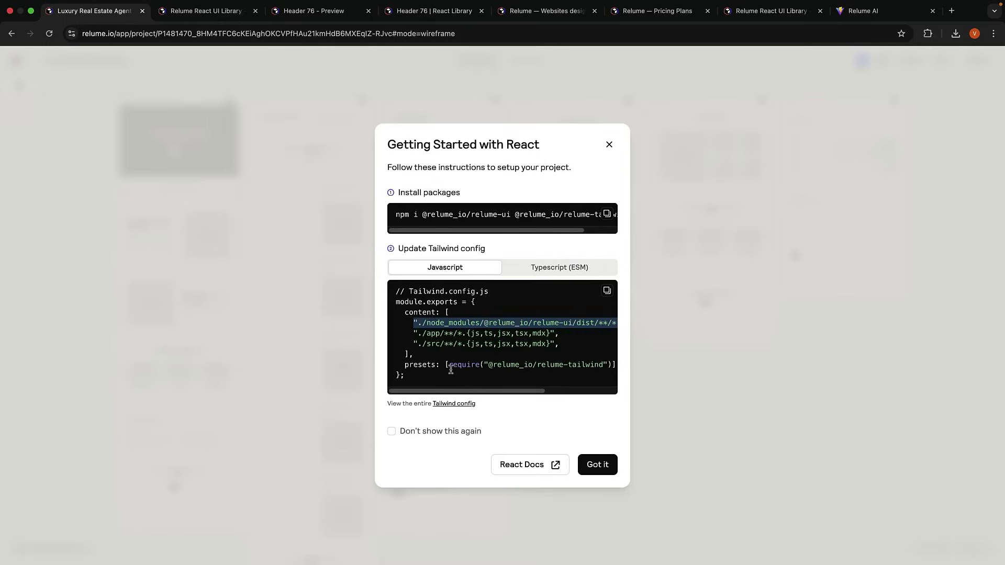
# Step: Import relumeTailwind at the top of the config and set presets: [relumeTailwind]
pyautogui.doubleClick(421, 364)
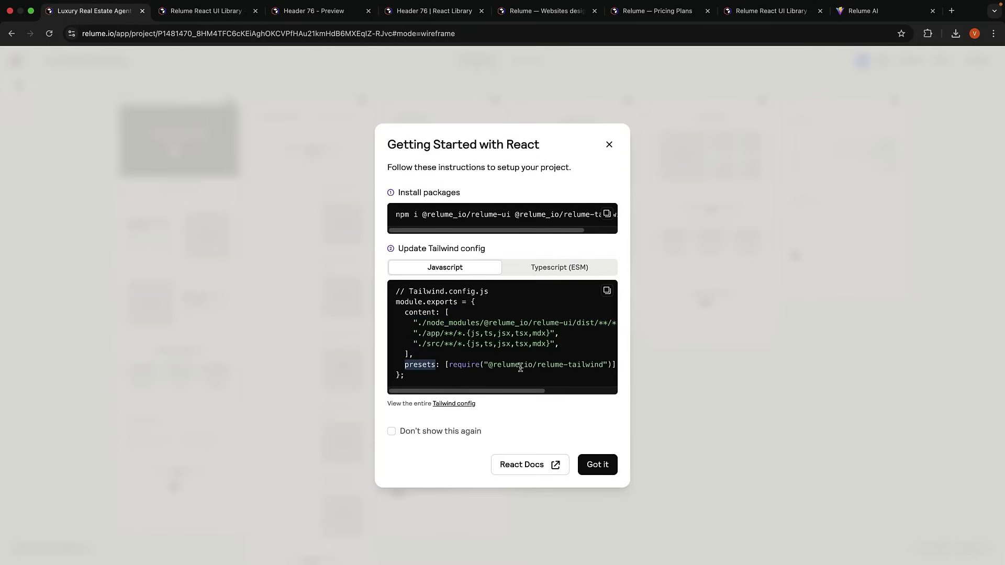
pyautogui.doubleClick(472, 366)
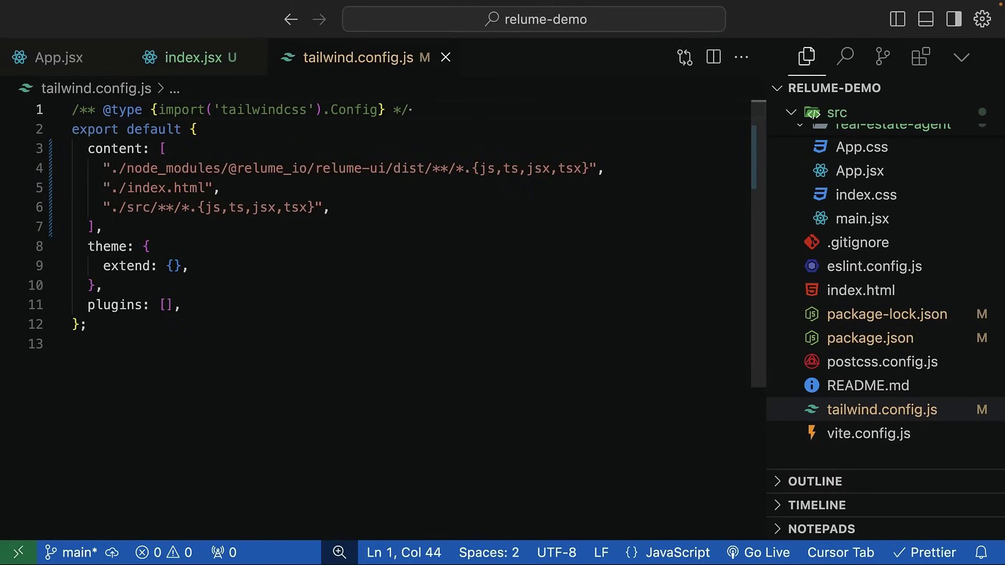
pyautogui.press('Return')
pyautogui.press('Return')
pyautogui.write('import relumeTailwind from "@relume_io/relume-tailwind";')
pyautogui.press('Return')
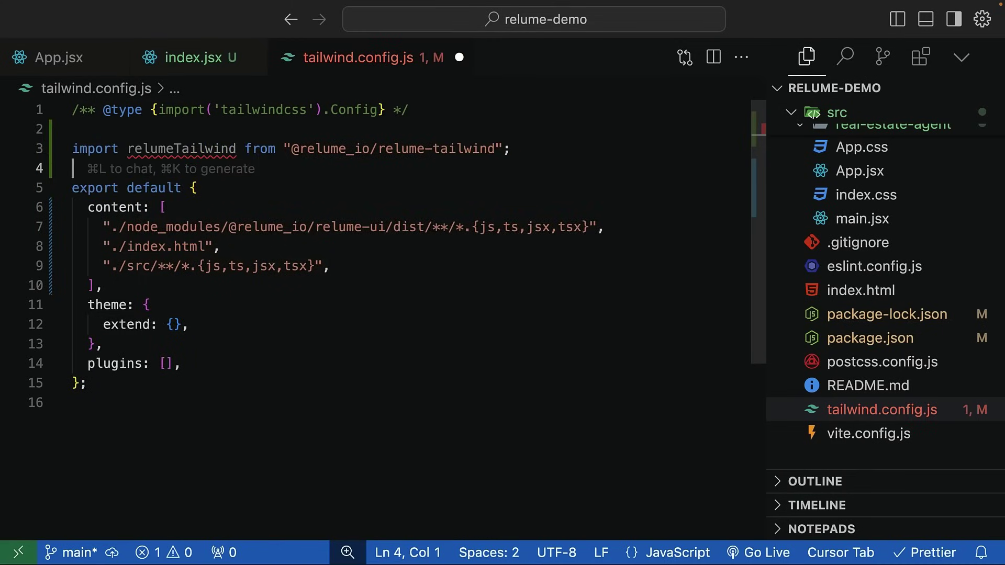
pyautogui.press('Return')
pyautogui.press('Delete')
pyautogui.click(518, 150)
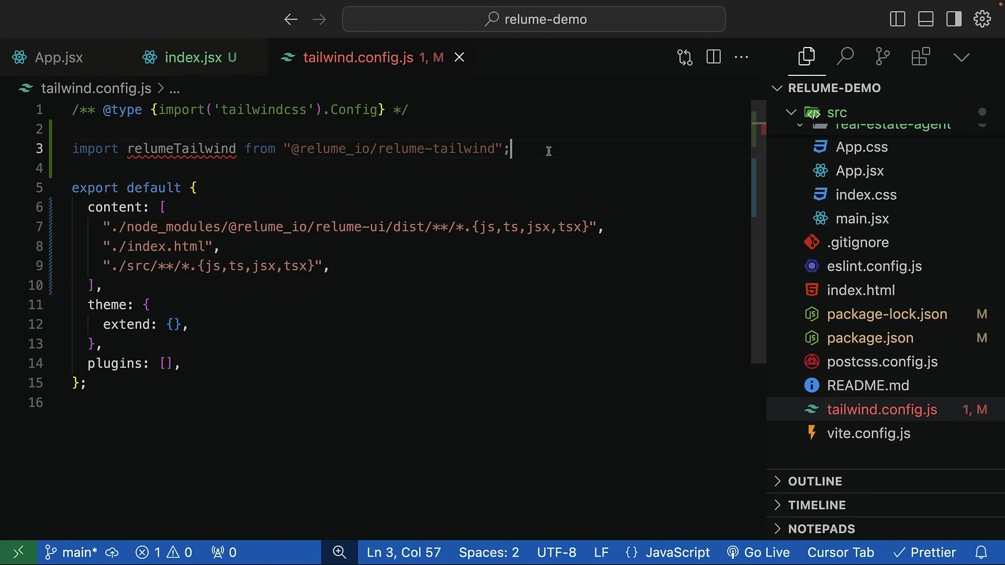
pyautogui.press('Tab')
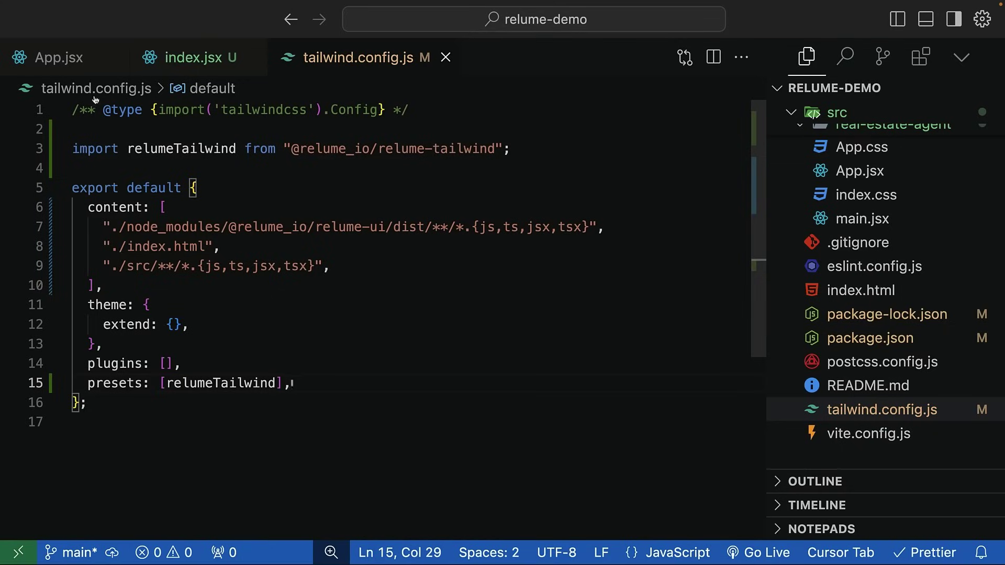
# Step: Import Home from './real-estate-agent/home' in App.jsx and render <Home /> instead of the heading
pyautogui.click(116, 72)
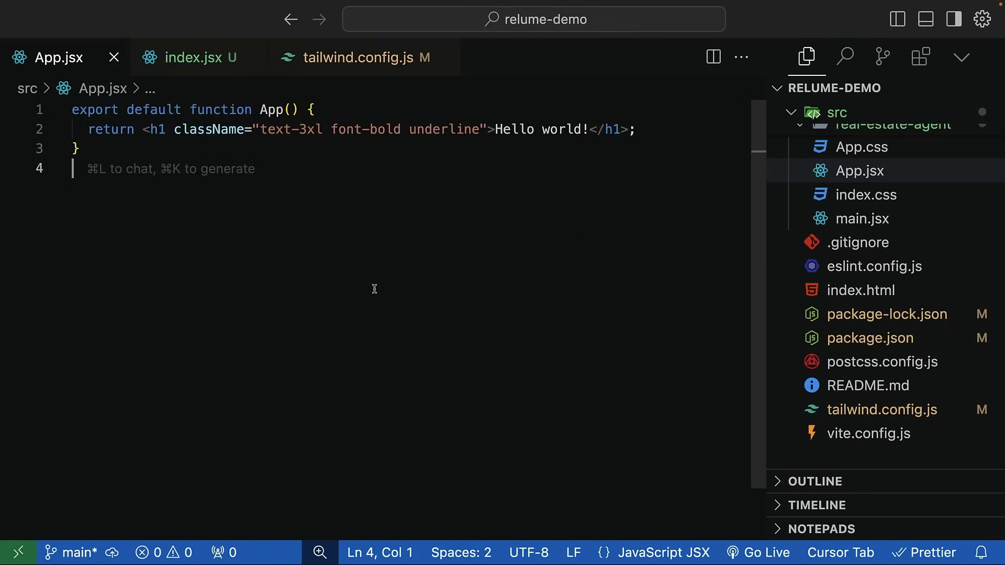
pyautogui.press('super+alt+Right')
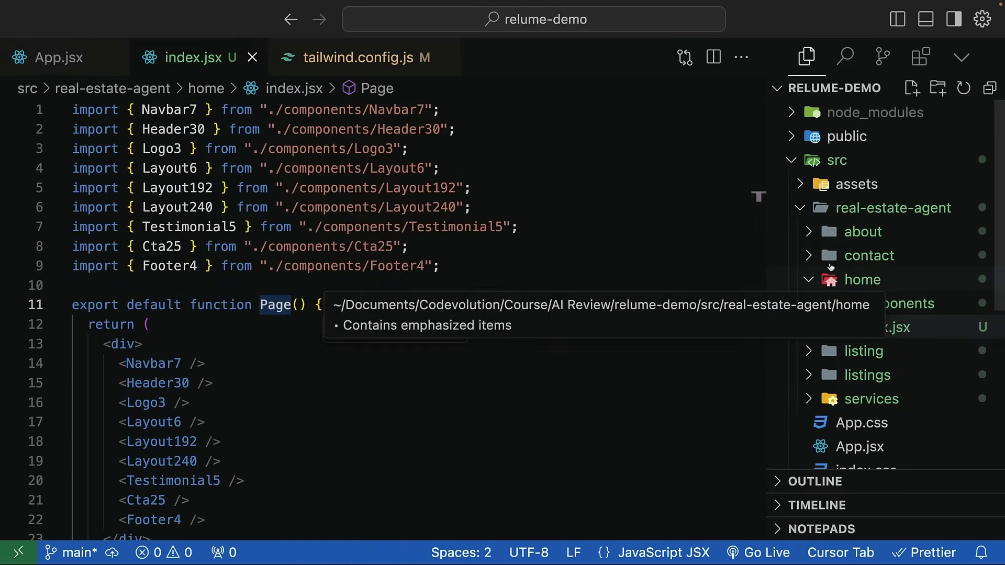
pyautogui.click(94, 58)
pyautogui.click(331, 109)
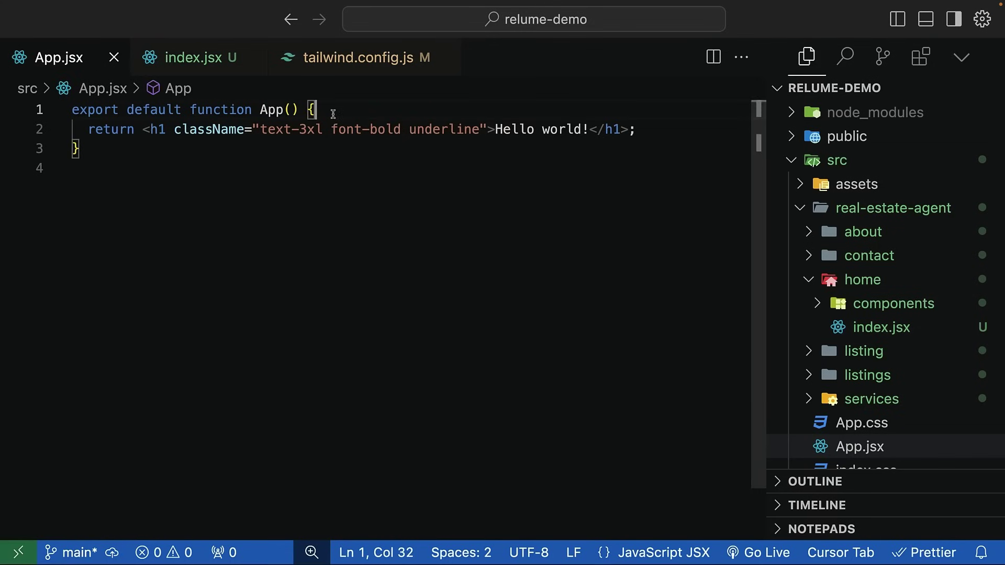
pyautogui.press('super+Left')
pyautogui.press('Return')
pyautogui.press('Return')
pyautogui.press('Up')
pyautogui.press('Up')
pyautogui.write('import Home from')
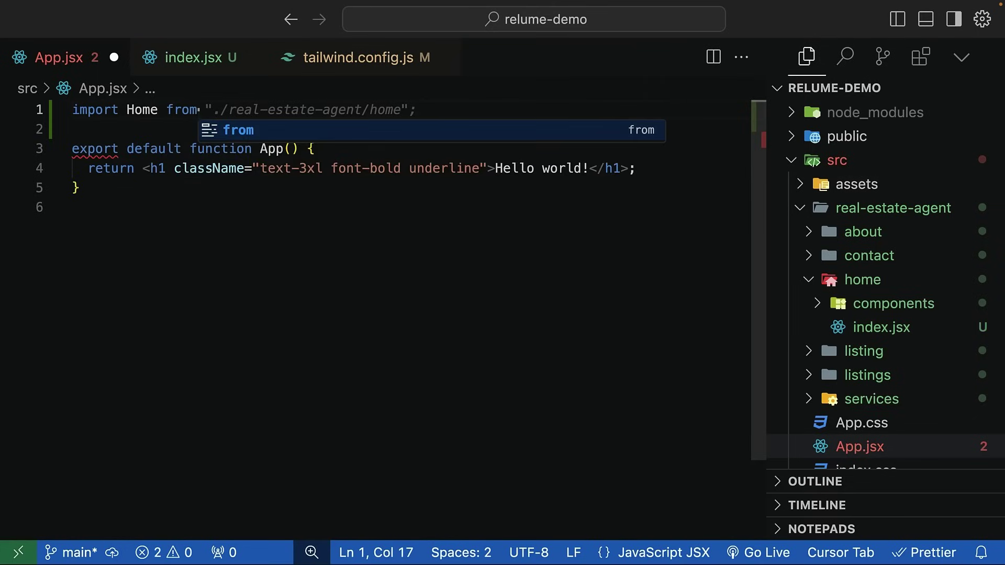
pyautogui.press('Tab')
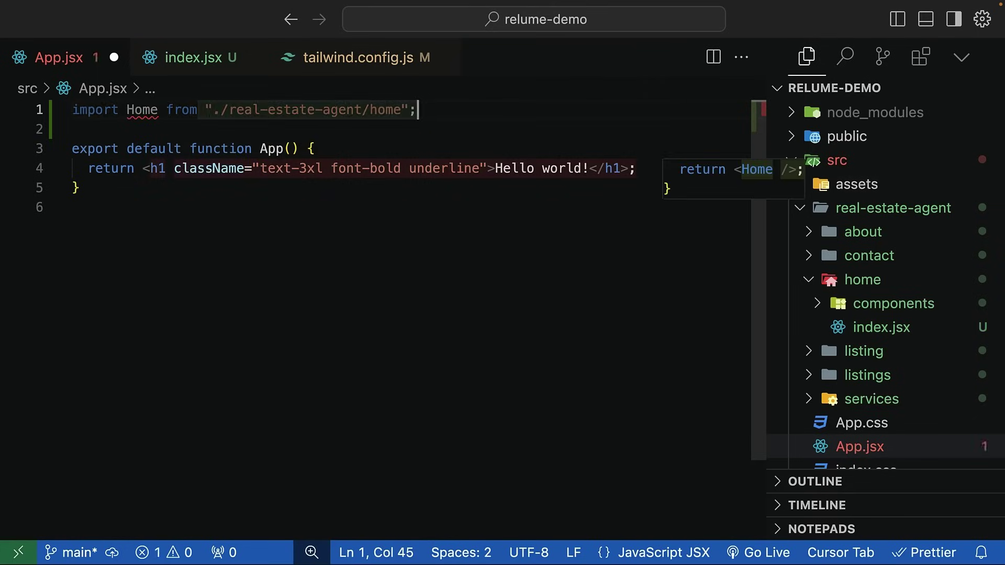
pyautogui.press('Tab')
pyautogui.click(246, 192)
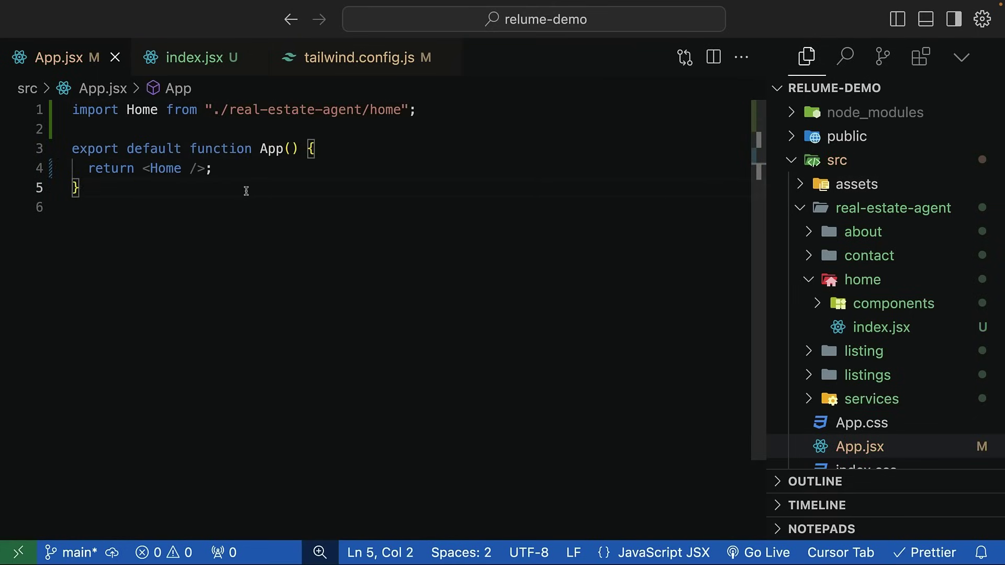
# Step: Scroll through the luxury real estate home page at localhost:5173 down to the footer
pyautogui.click(271, 259)
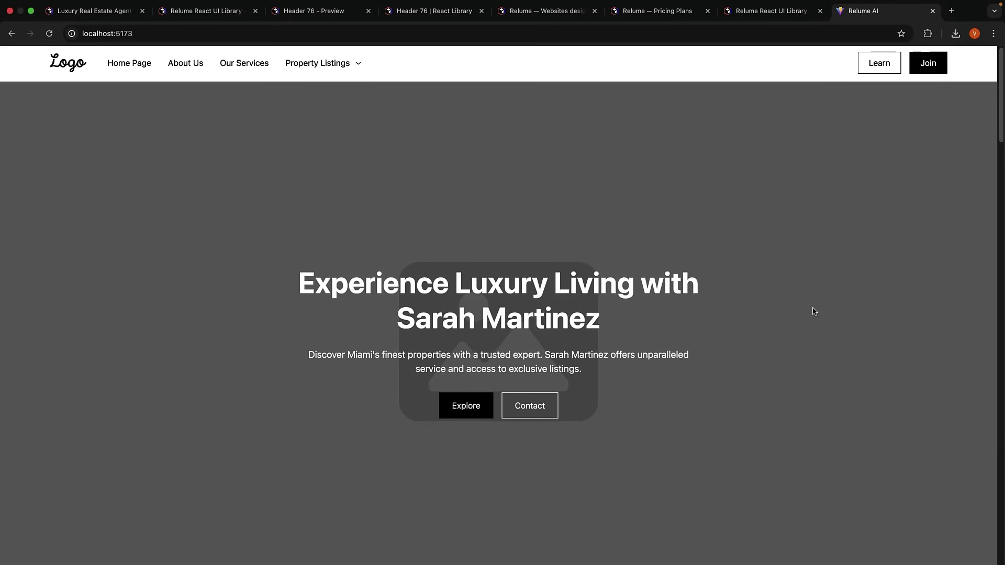
pyautogui.scroll(-7, 815, 312)
pyautogui.scroll(-1, 827, 314)
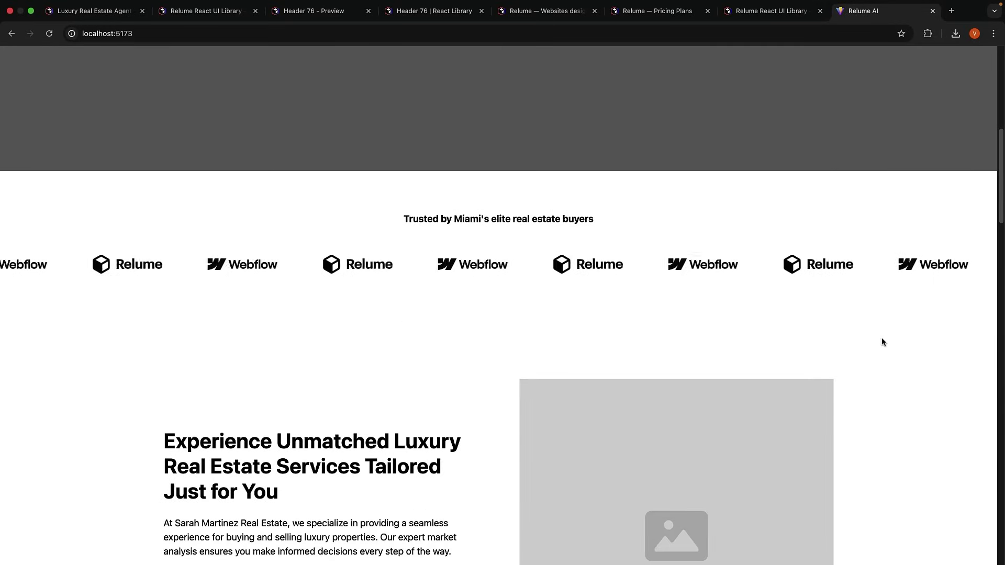
pyautogui.scroll(-1, 883, 342)
pyautogui.scroll(-15, 883, 342)
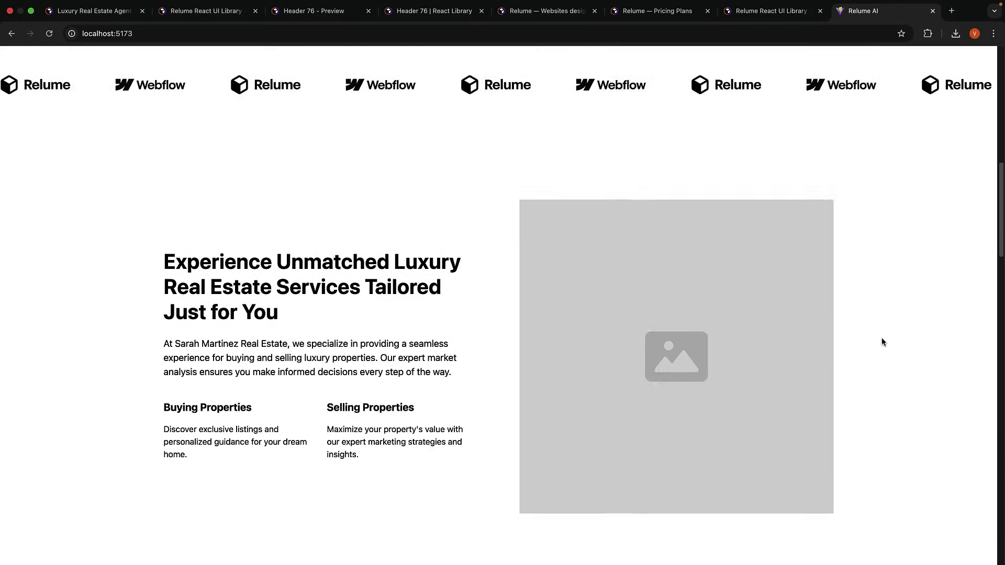
# Step: Scroll to the footer of the home page
pyautogui.scroll(-15, 883, 342)
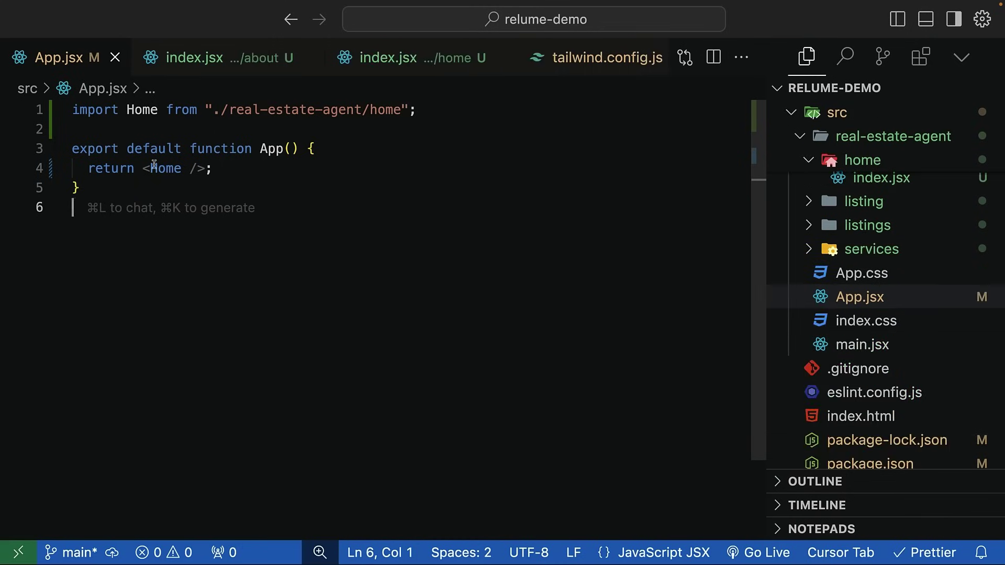
# Step: Swap Home for Contact from './real-estate-agent/contact' in App.jsx's import and JSX, and save
pyautogui.doubleClick(142, 110)
pyautogui.write('Cont')
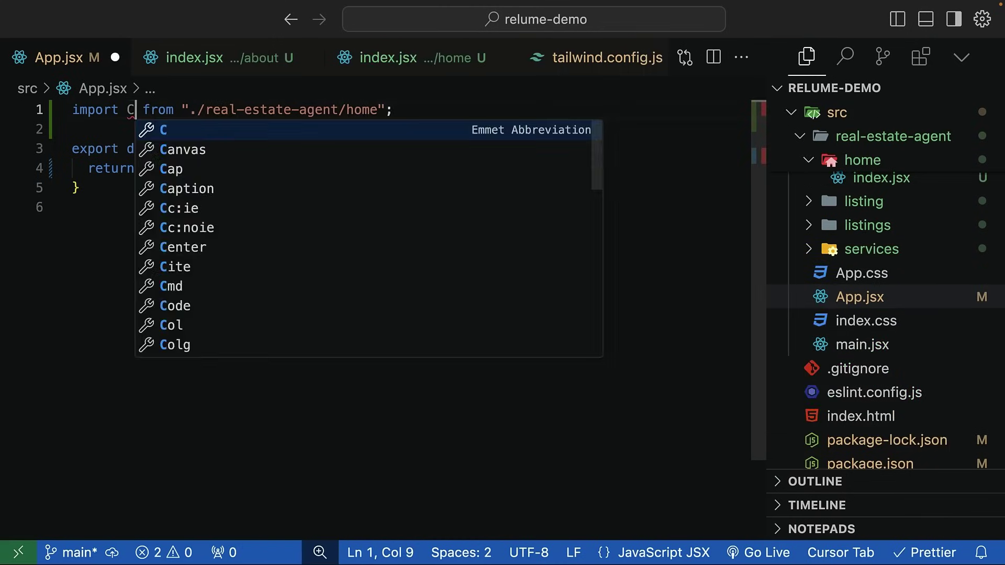
pyautogui.write('act')
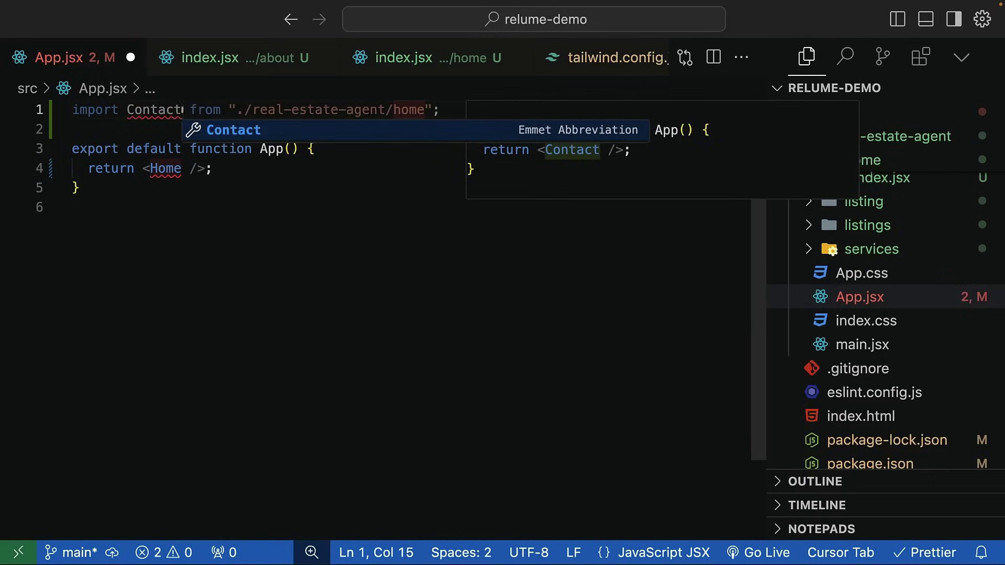
pyautogui.press('Tab')
pyautogui.press('super+s')
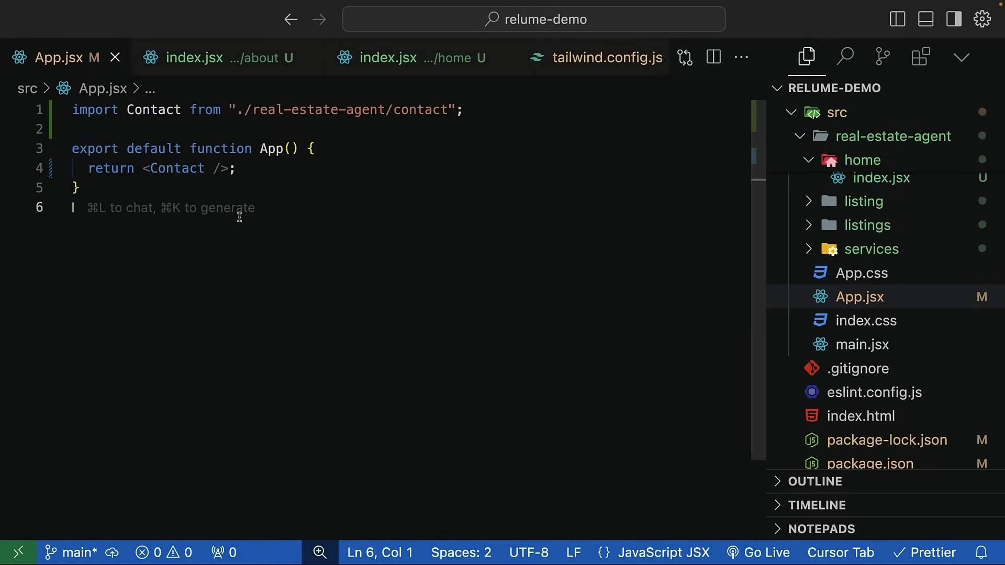
# Step: In Chrome, scroll down the Contact page past the map and Get in Touch form, then back up
pyautogui.press('super+Tab')
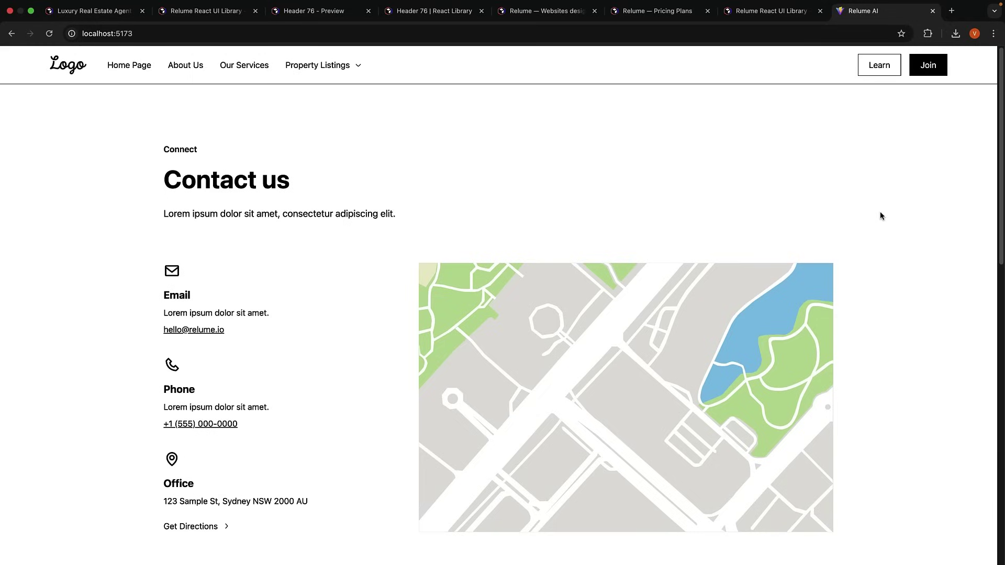
pyautogui.scroll(-15, 881, 216)
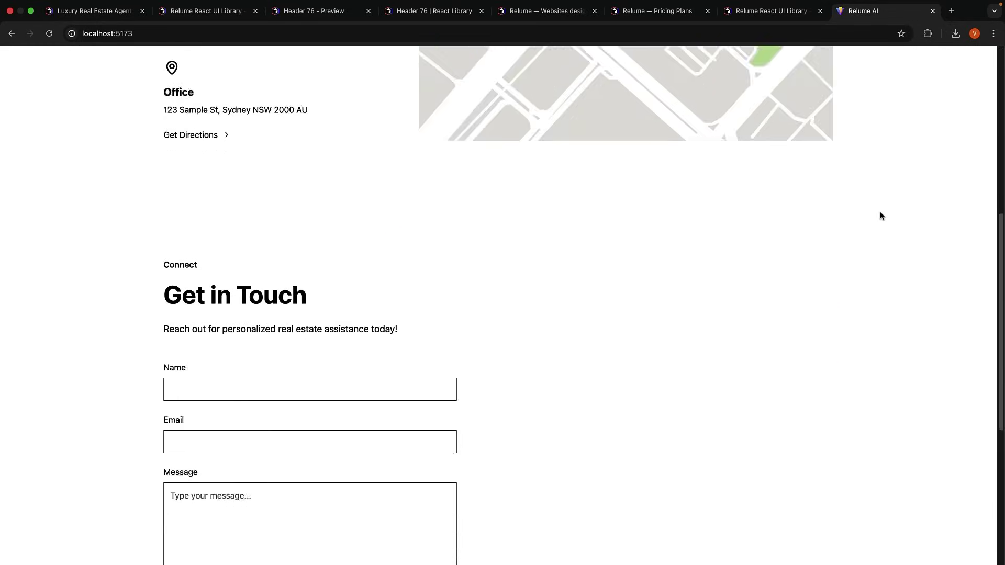
pyautogui.scroll(15, 881, 216)
pyautogui.moveTo(349, 73)
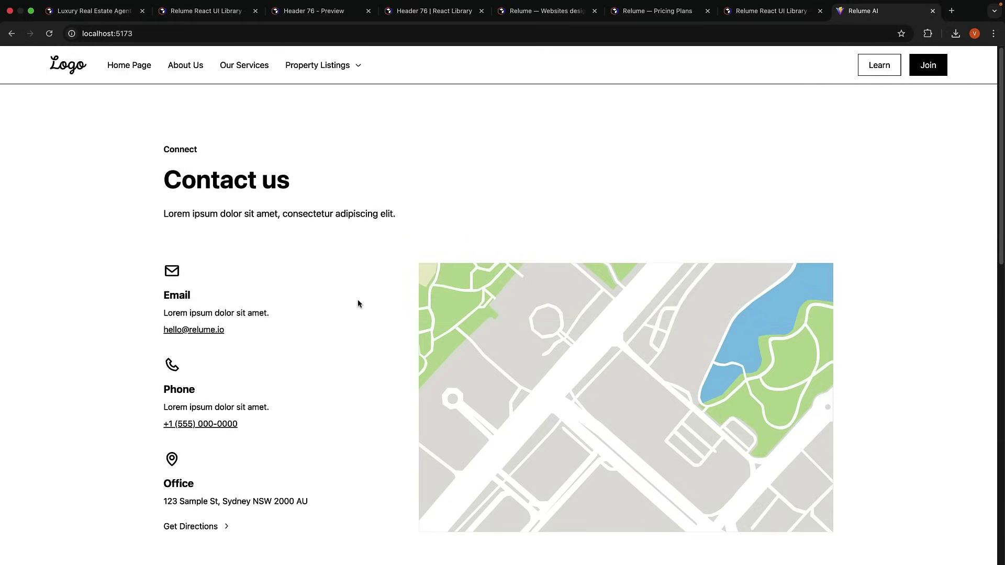
# Step: Ask Composer, with the real-estate-agent folder attached, to install React Router and set up home, about, services, listings and contact routes
pyautogui.press('super+Tab')
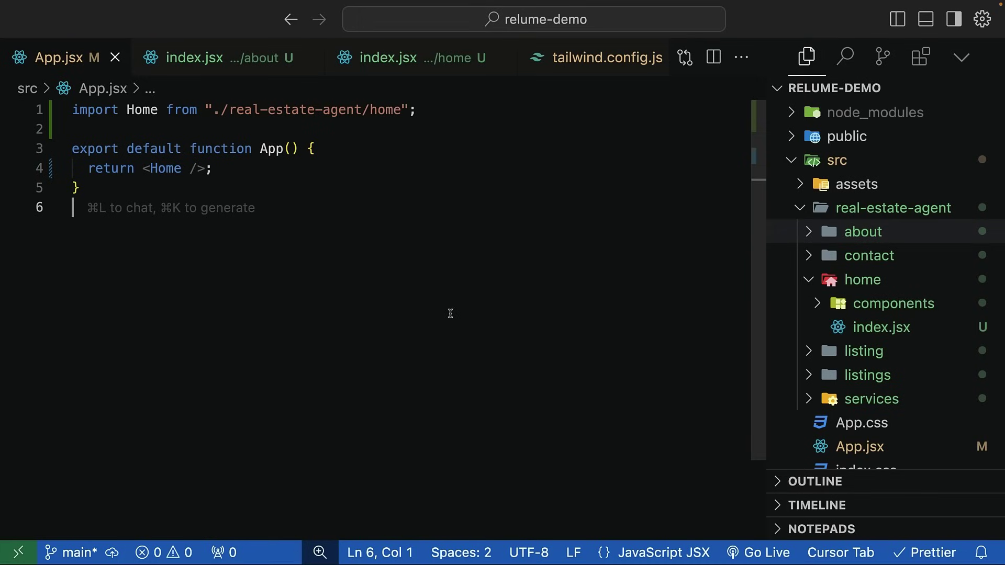
pyautogui.press('super+i')
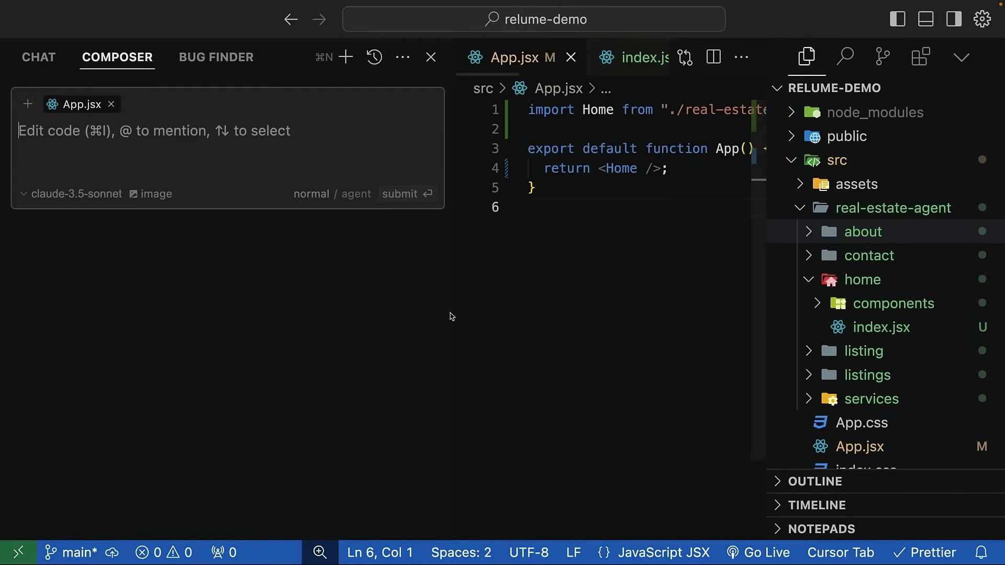
pyautogui.write('@')
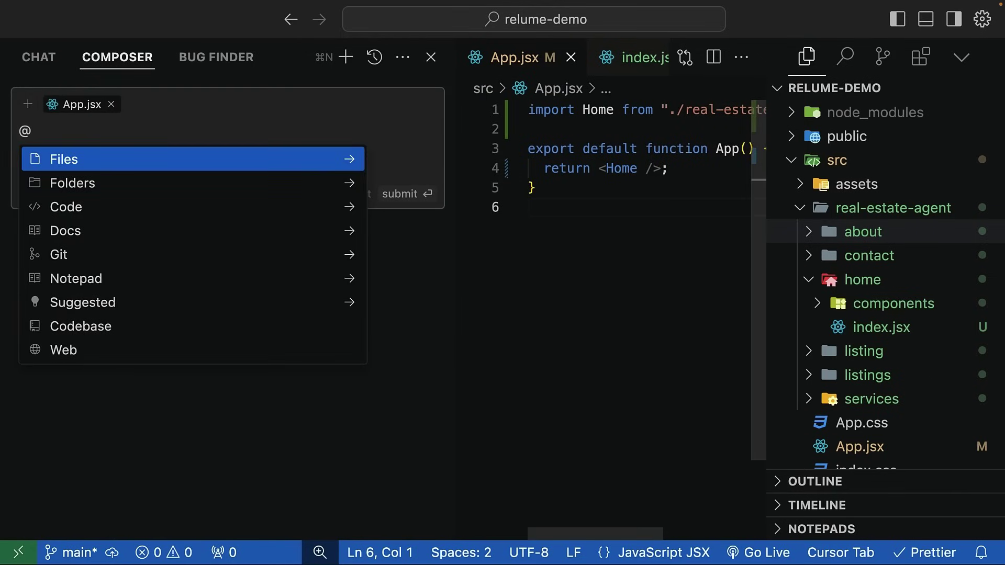
pyautogui.press('Down')
pyautogui.write('/')
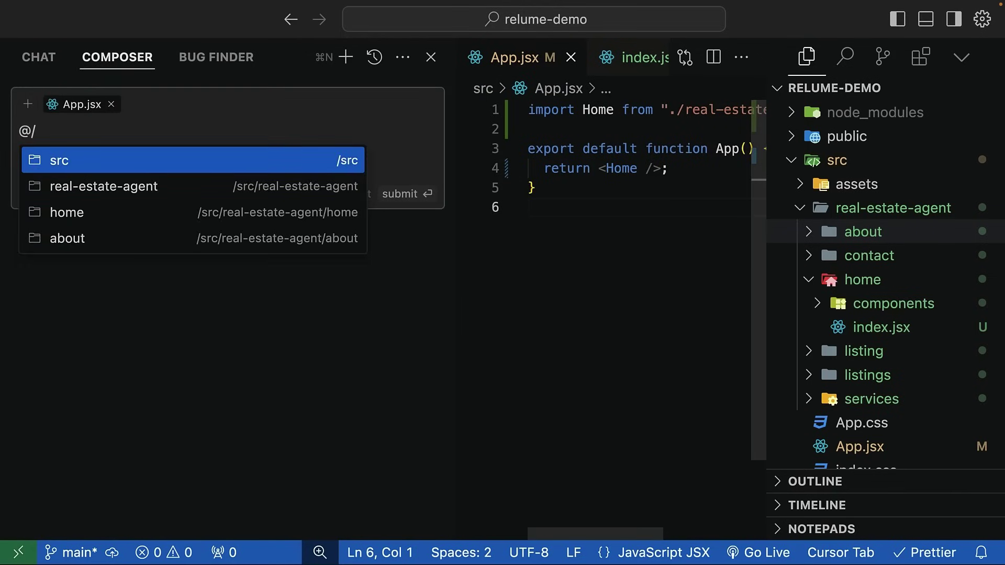
pyautogui.press('Down')
pyautogui.press('Return')
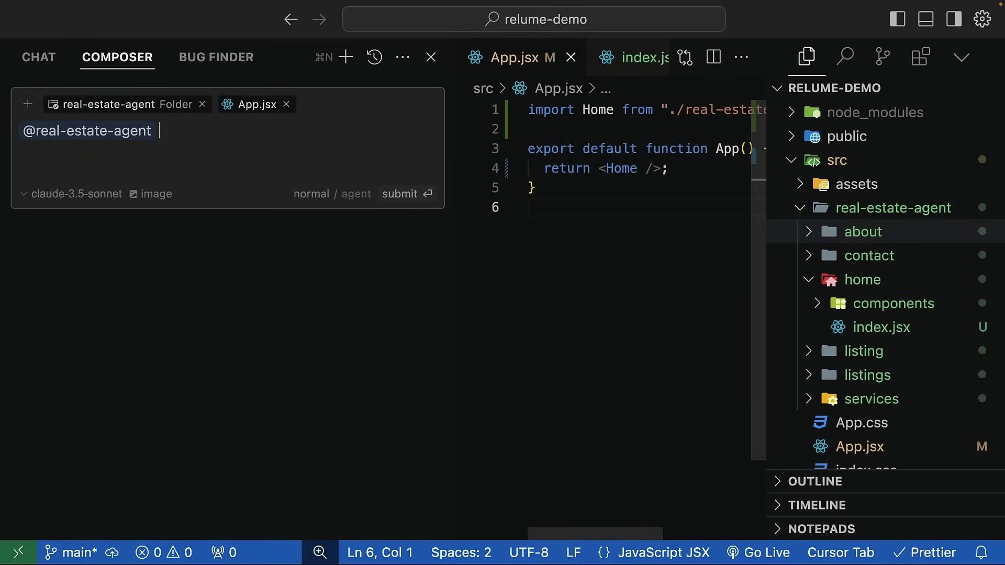
pyautogui.write('Install and configure react router to set up routes for home, about, services, listings and contact')
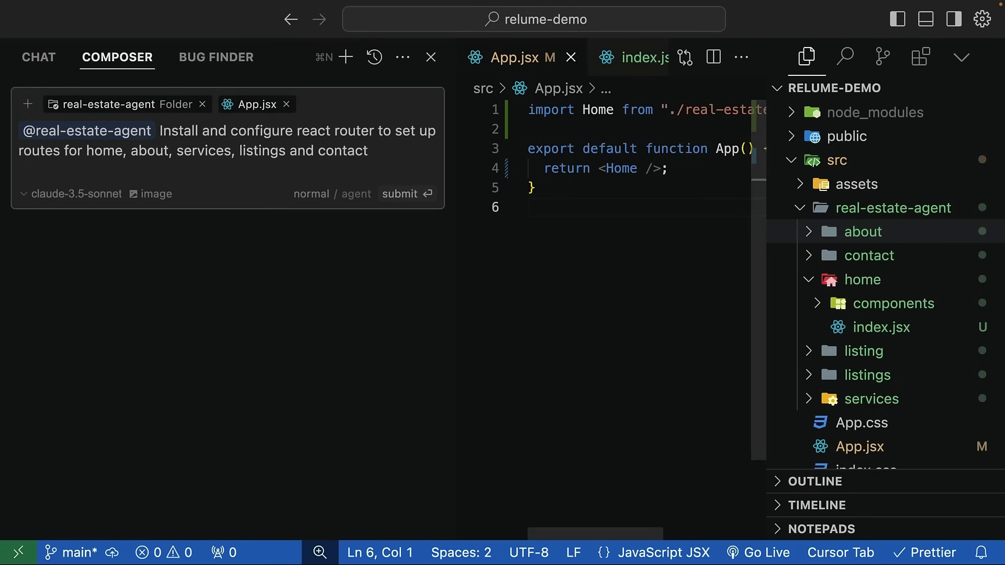
pyautogui.press('Return')
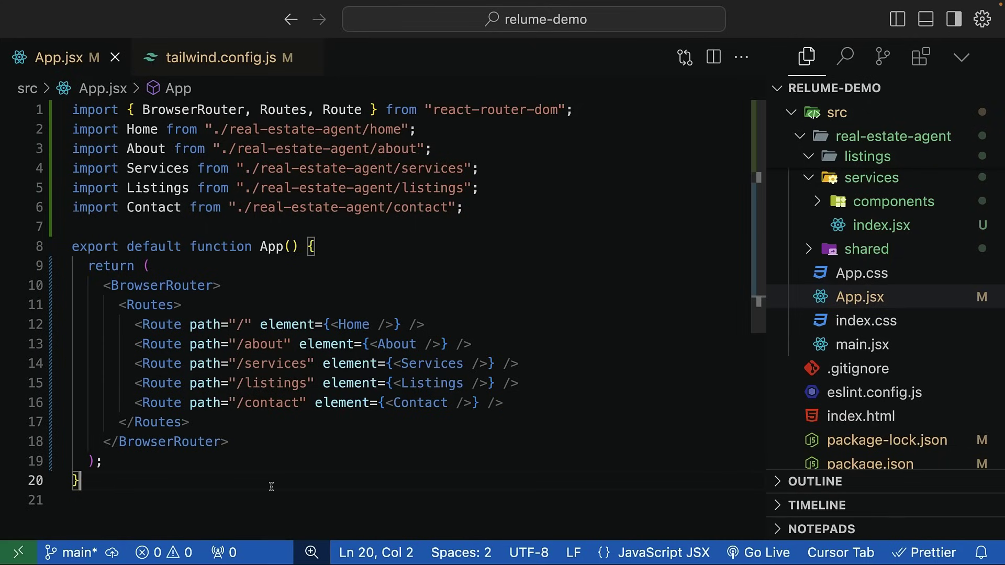
pyautogui.click(869, 249)
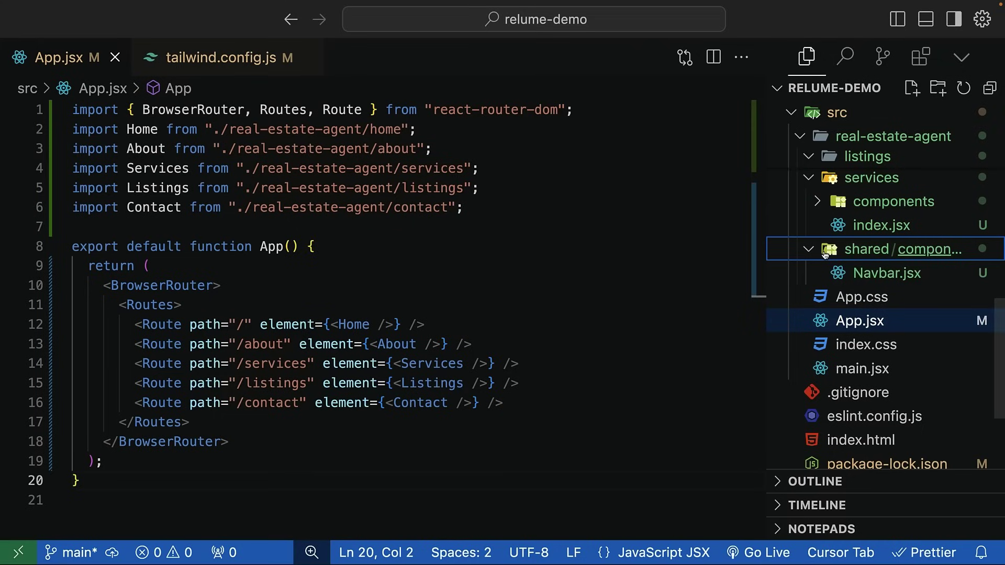
pyautogui.click(881, 273)
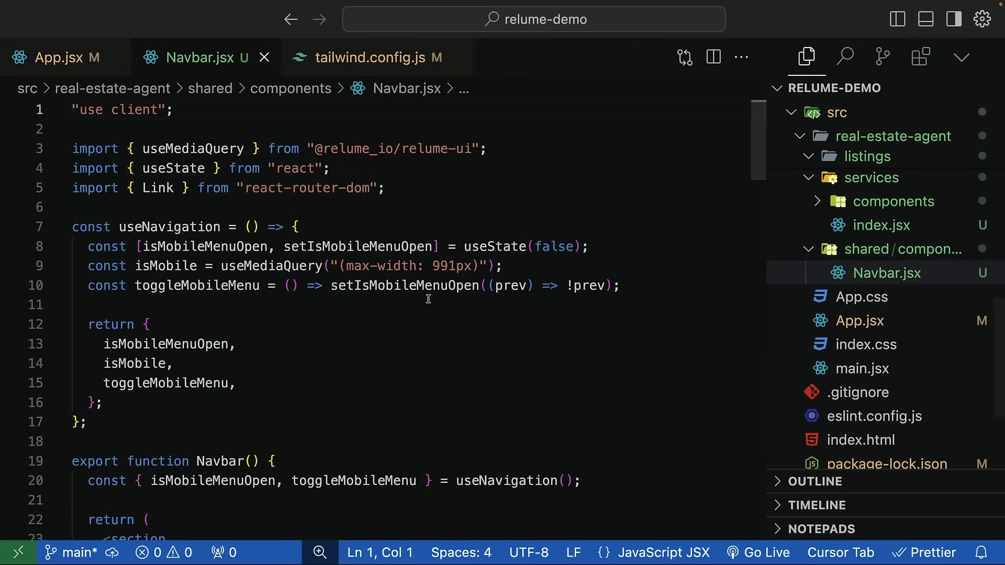
pyautogui.scroll(-1, 428, 299)
pyautogui.scroll(-20, 398, 309)
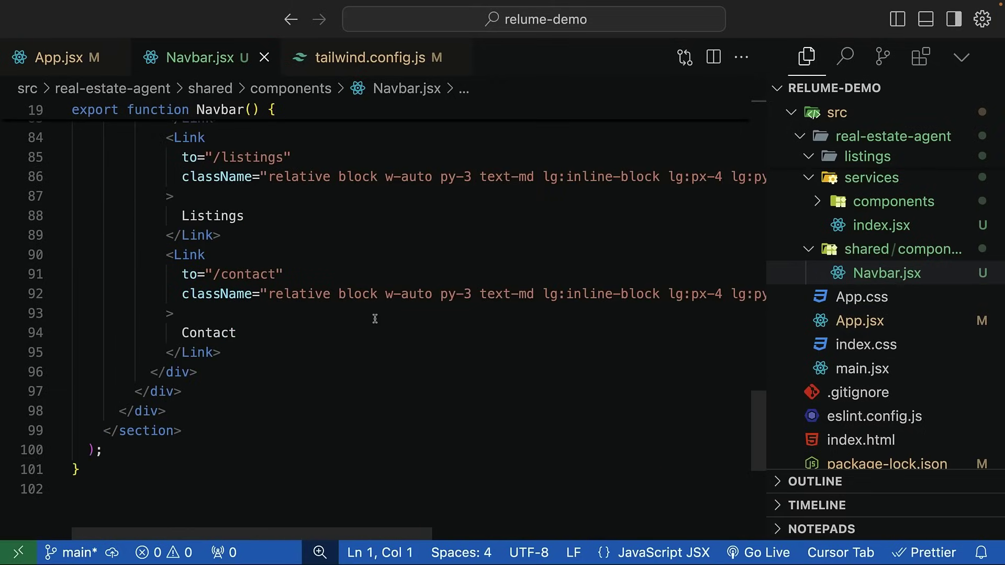
pyautogui.press('super+w')
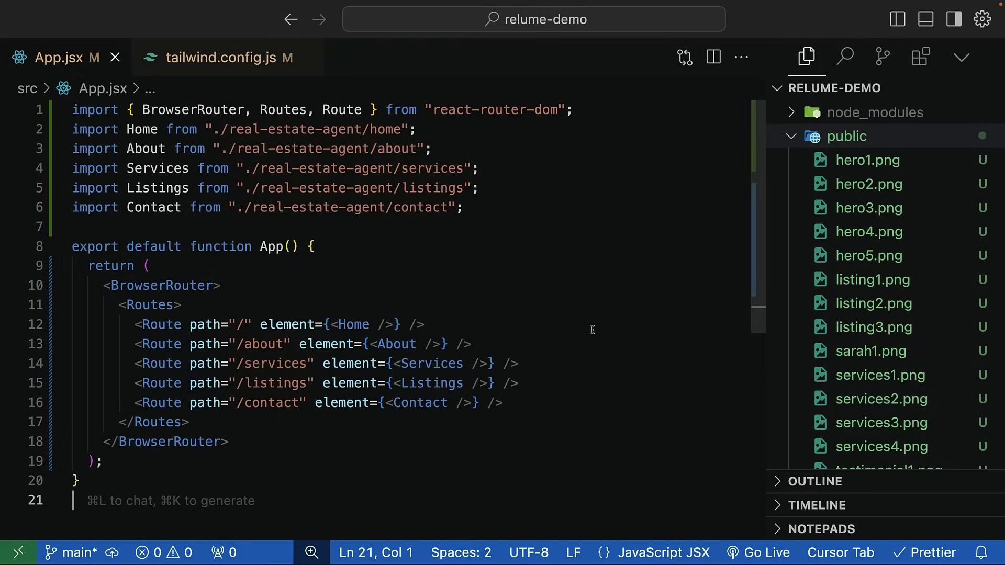
# Step: Scroll through the running site's home page at localhost:5173
pyautogui.press('super+Tab')
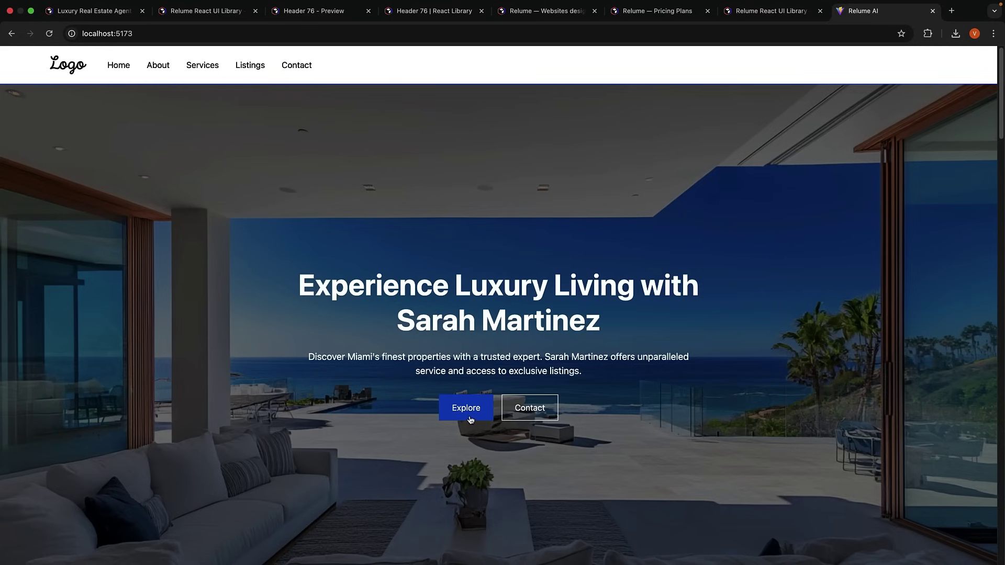
pyautogui.scroll(-15, 470, 419)
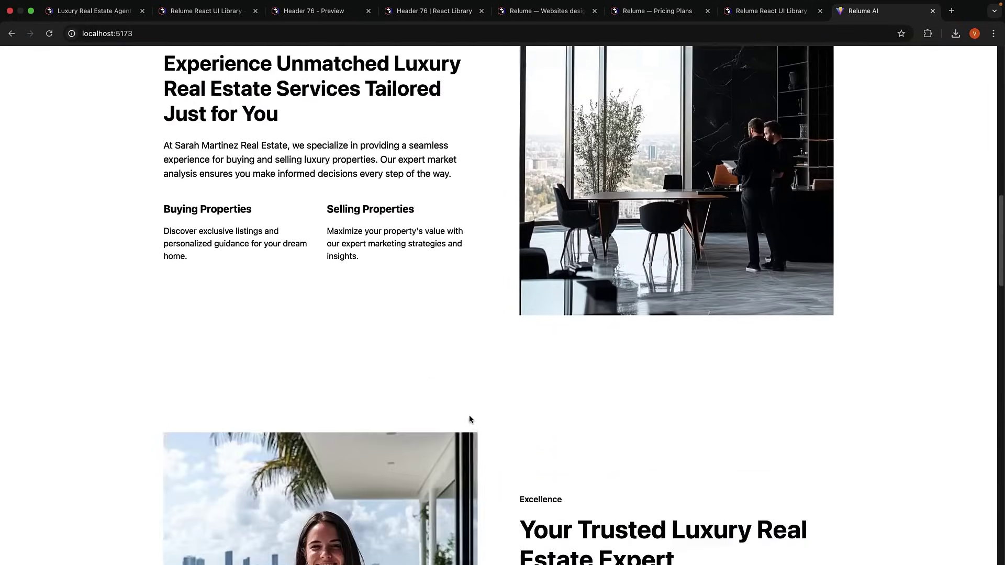
pyautogui.scroll(-20, 470, 419)
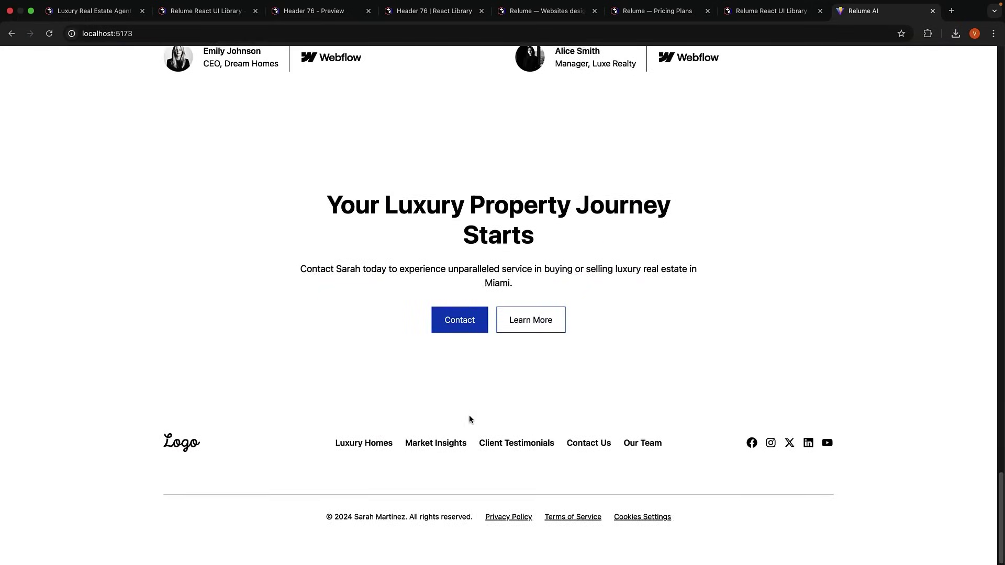
pyautogui.scroll(20, 476, 309)
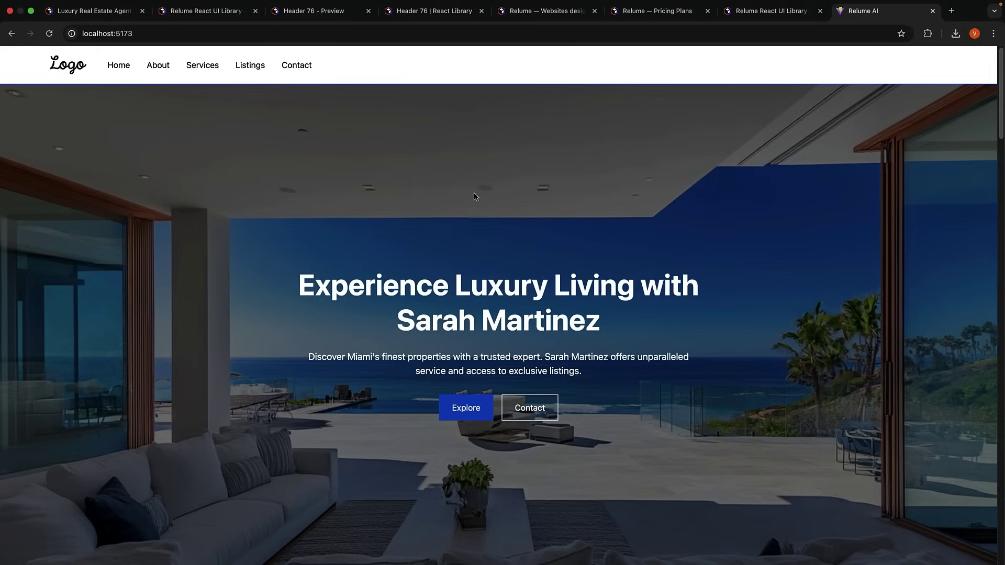
# Step: Browse the Luxury Listings in Miami page, then go to the Contact us page
pyautogui.click(247, 71)
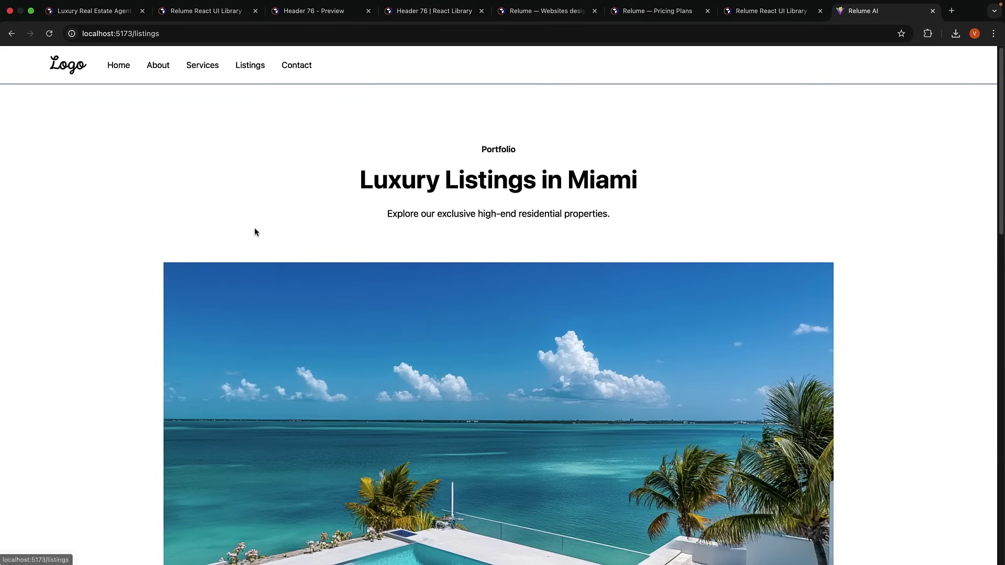
pyautogui.scroll(-3, 254, 230)
pyautogui.scroll(-5, 255, 232)
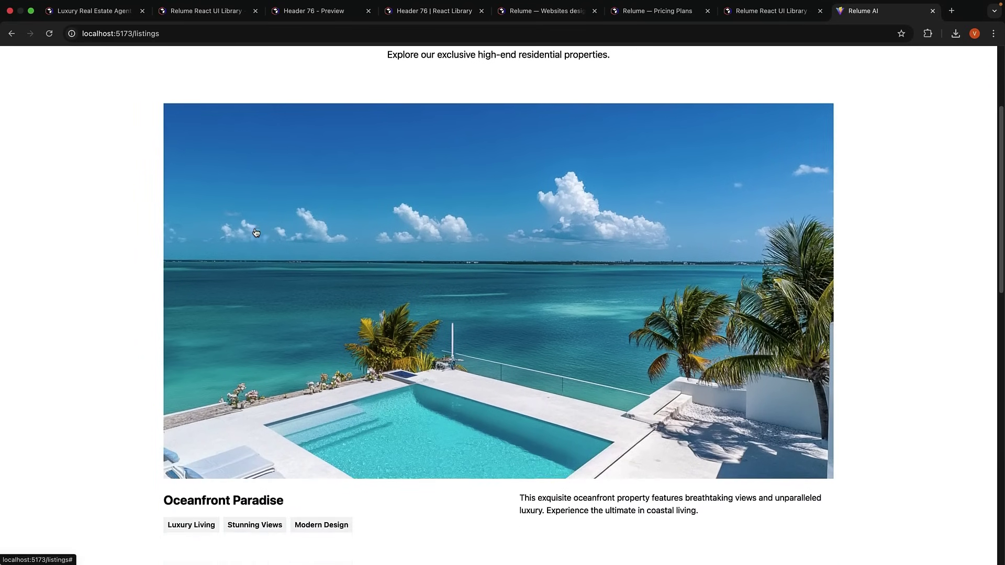
pyautogui.scroll(-6, 255, 232)
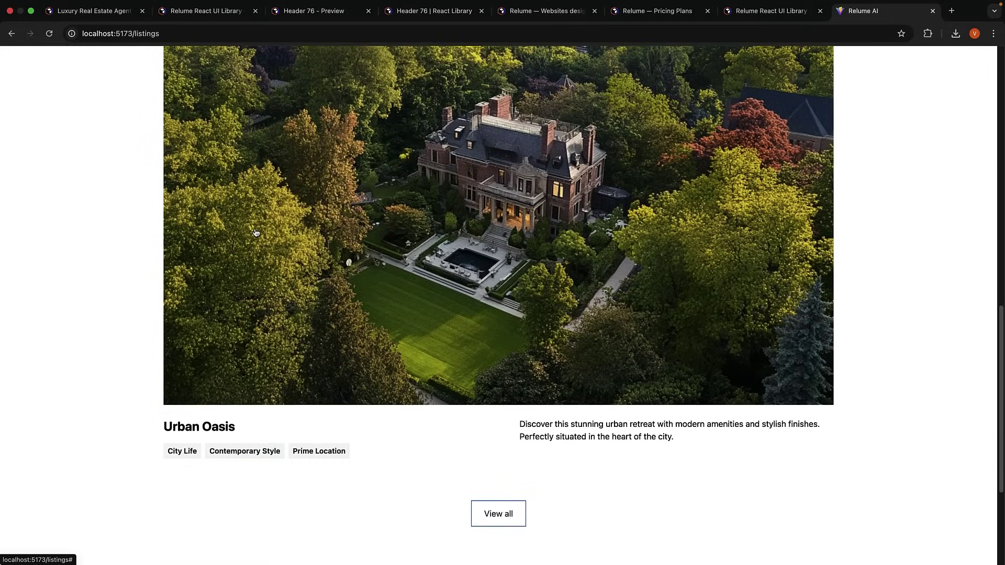
pyautogui.click(255, 232)
pyautogui.click(296, 65)
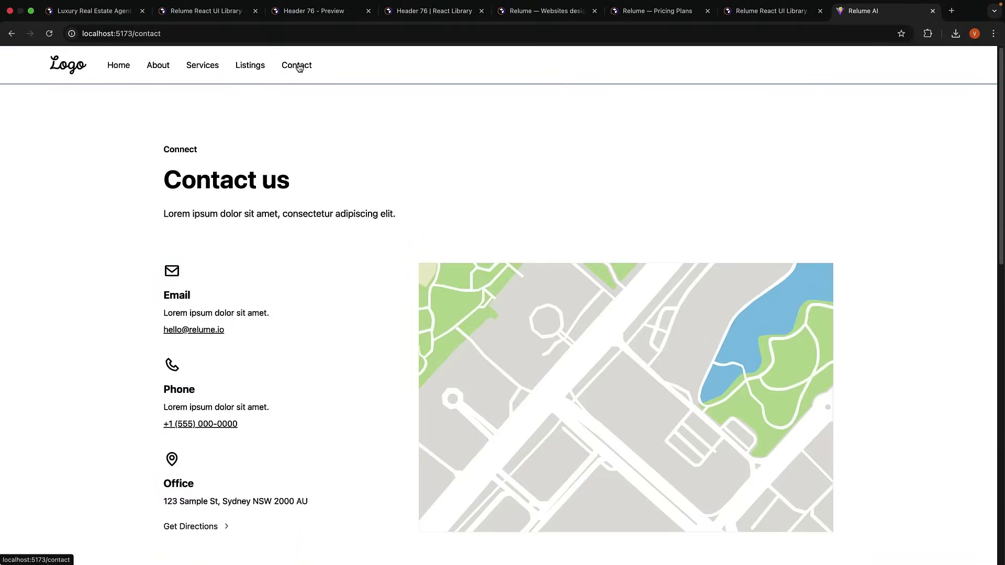
pyautogui.rightClick(410, 126)
# Step: Open DevTools so the site shows its narrow mobile layout
pyautogui.click(461, 311)
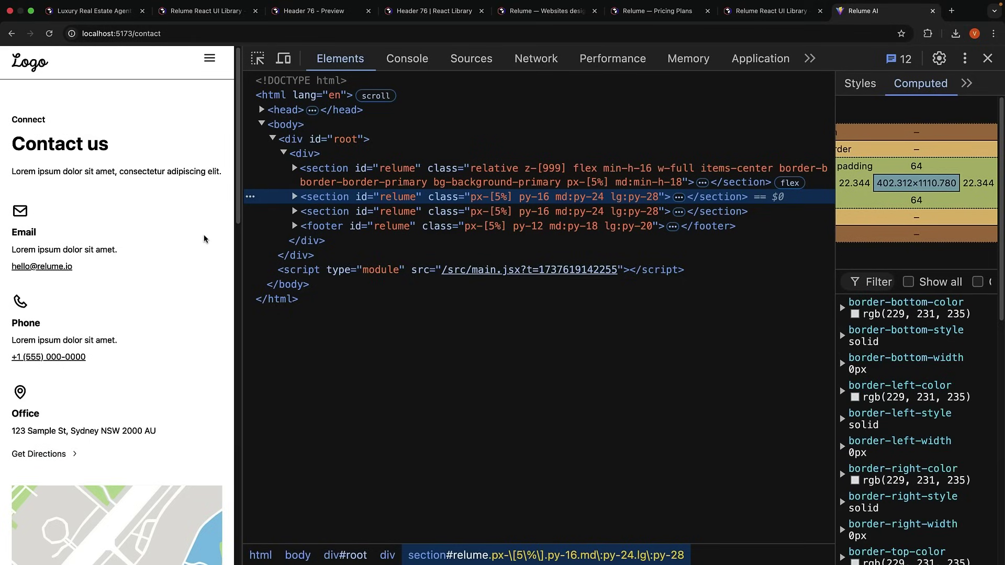
pyautogui.scroll(-12, 204, 238)
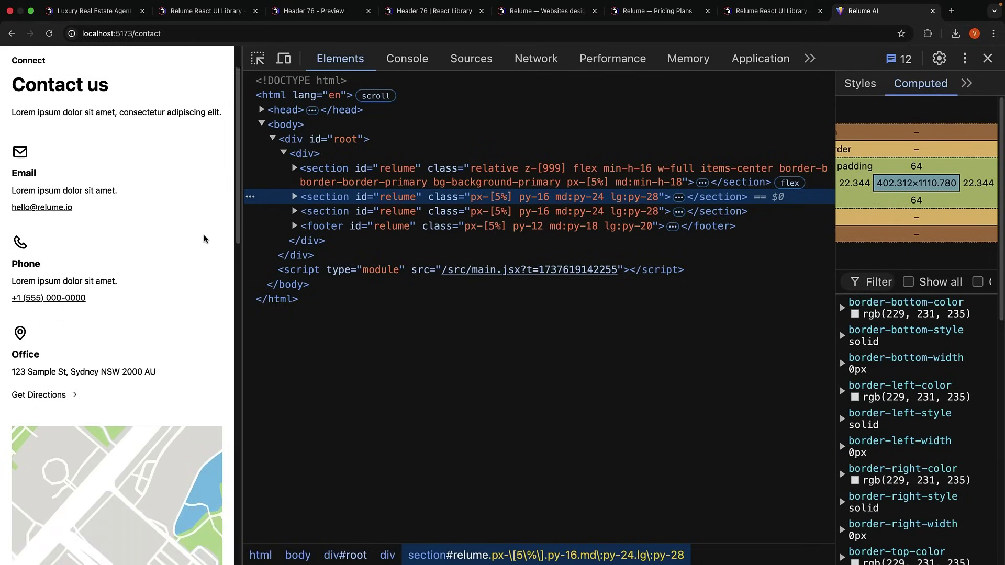
pyautogui.scroll(12, 204, 238)
# Step: Return Home via the mobile hamburger menu, scroll it, then bring up the Relume wireframe tab
pyautogui.click(211, 60)
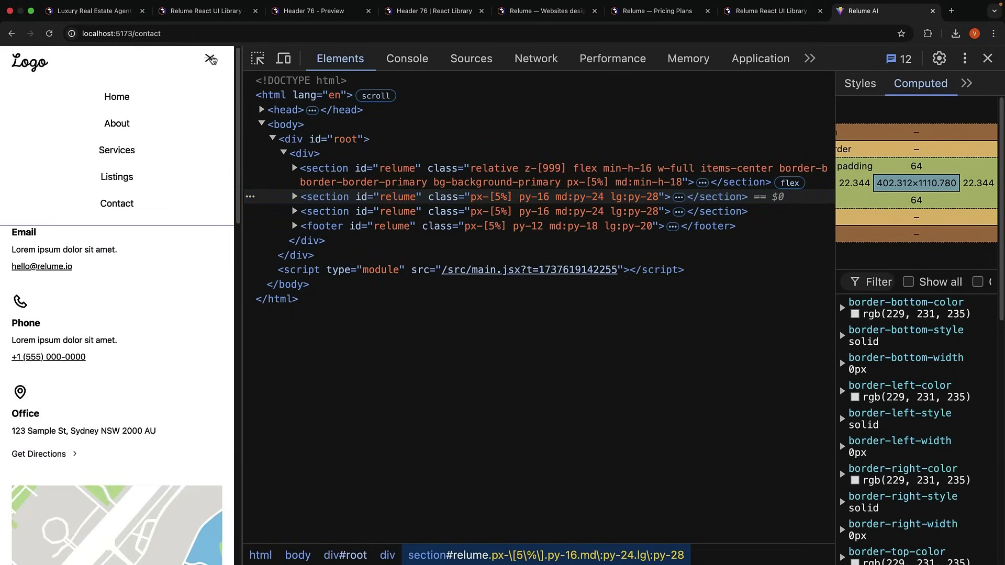
pyautogui.click(142, 91)
pyautogui.scroll(-15, 152, 315)
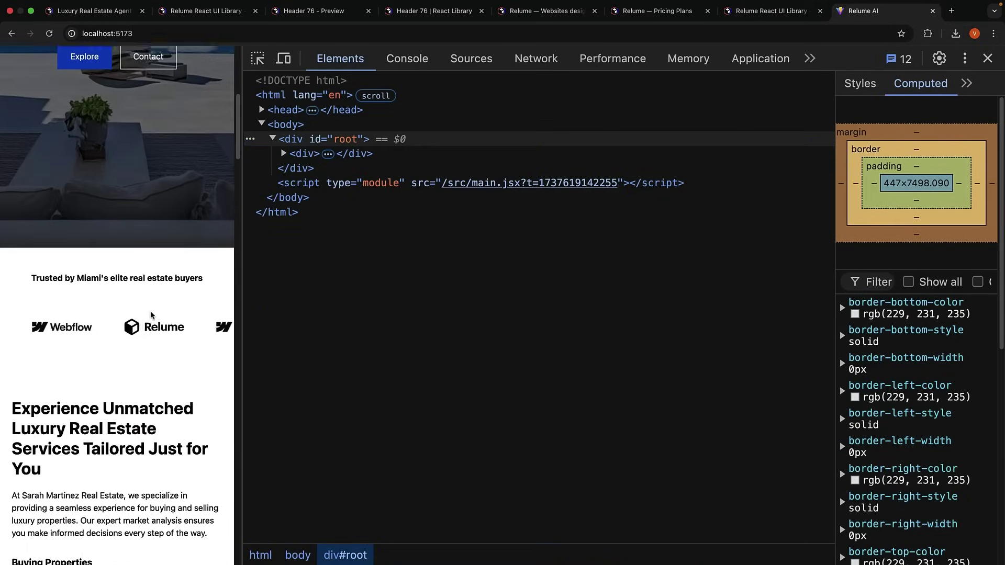
pyautogui.scroll(-20, 151, 314)
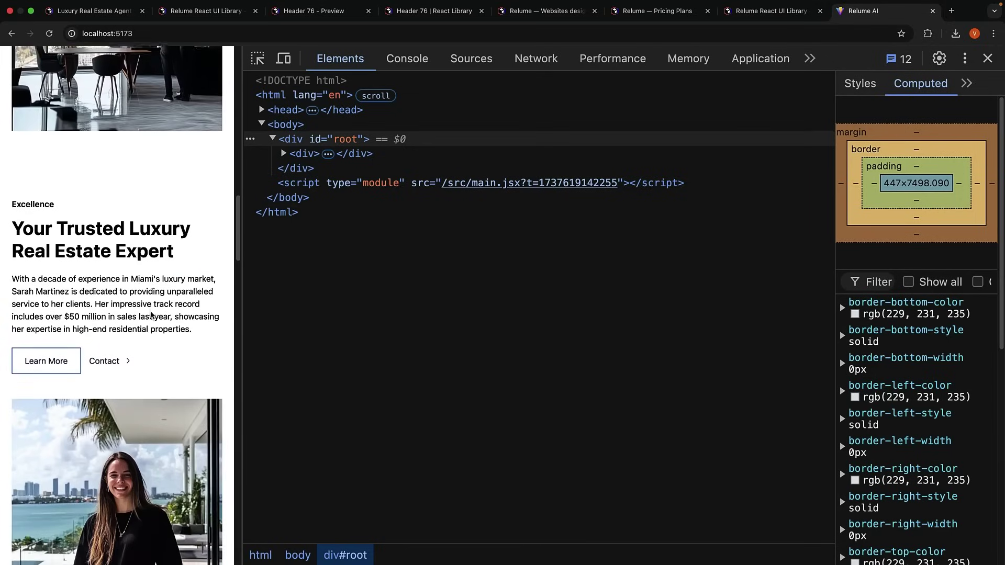
pyautogui.scroll(-15, 151, 315)
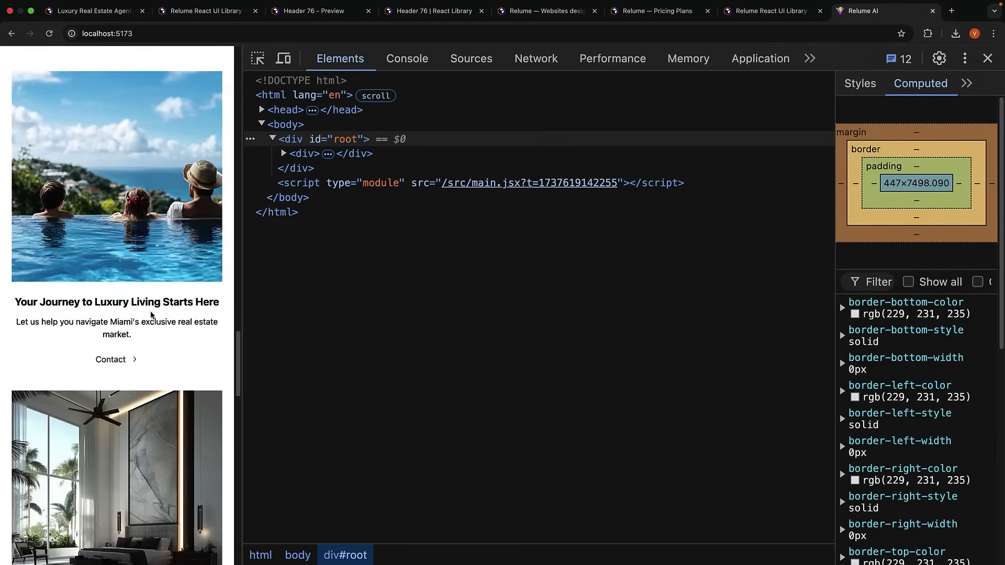
pyautogui.press('super+1')
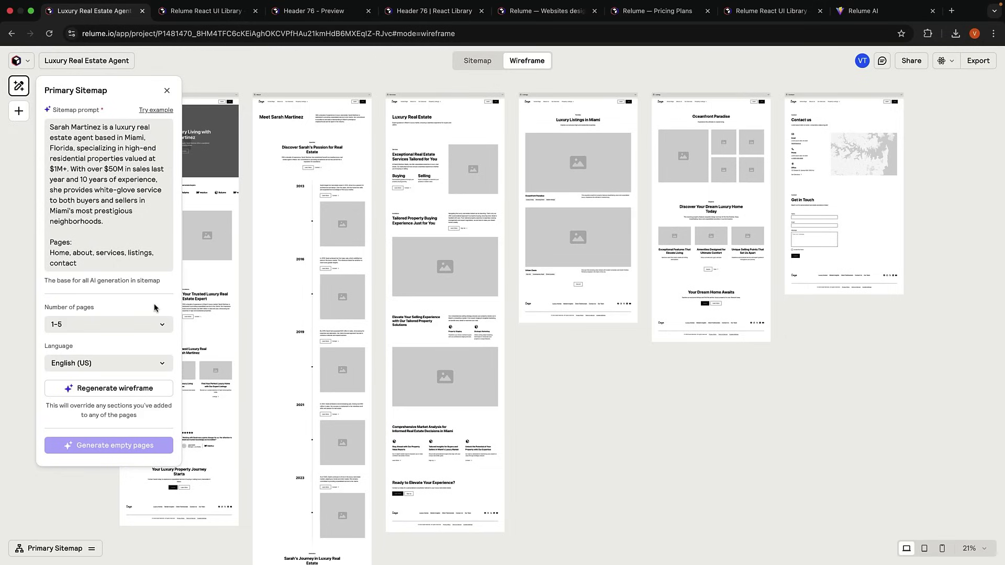
# Step: Open the Number of pages dropdown in the Primary Sitemap panel
pyautogui.click(162, 325)
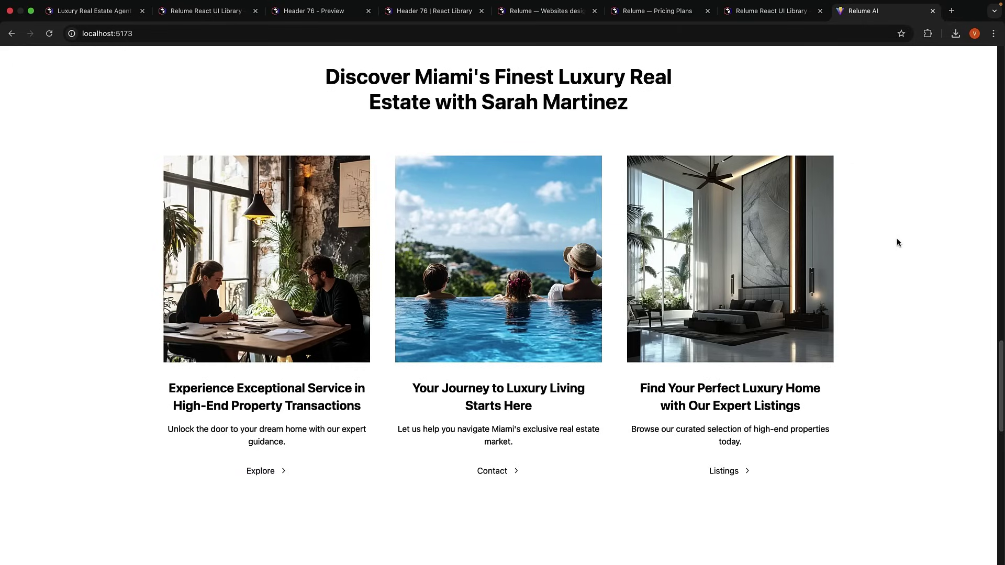
# Step: Show the Relume Pricing Plans tab, then the Relume homepage tab
pyautogui.press('super+6')
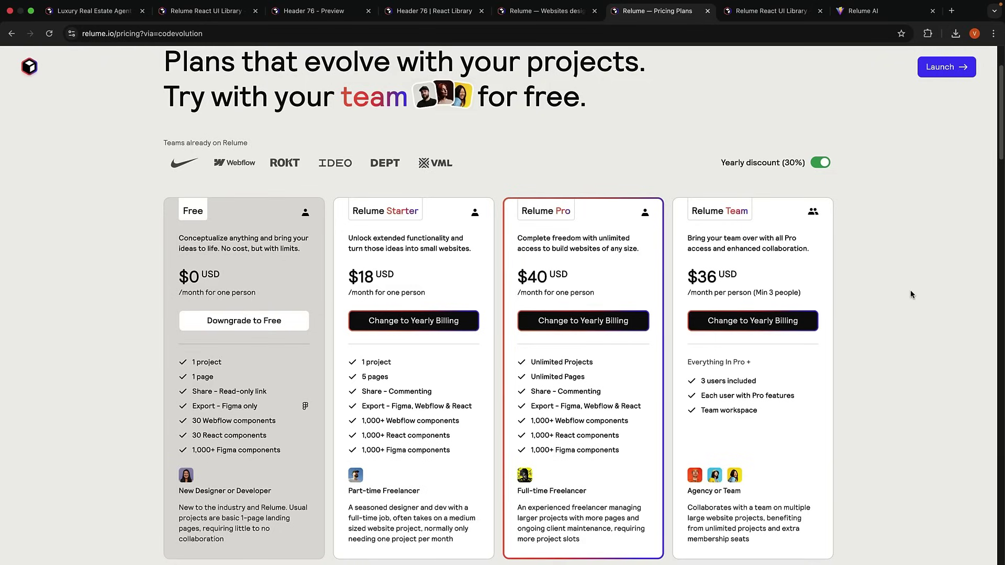
pyautogui.press('super+5')
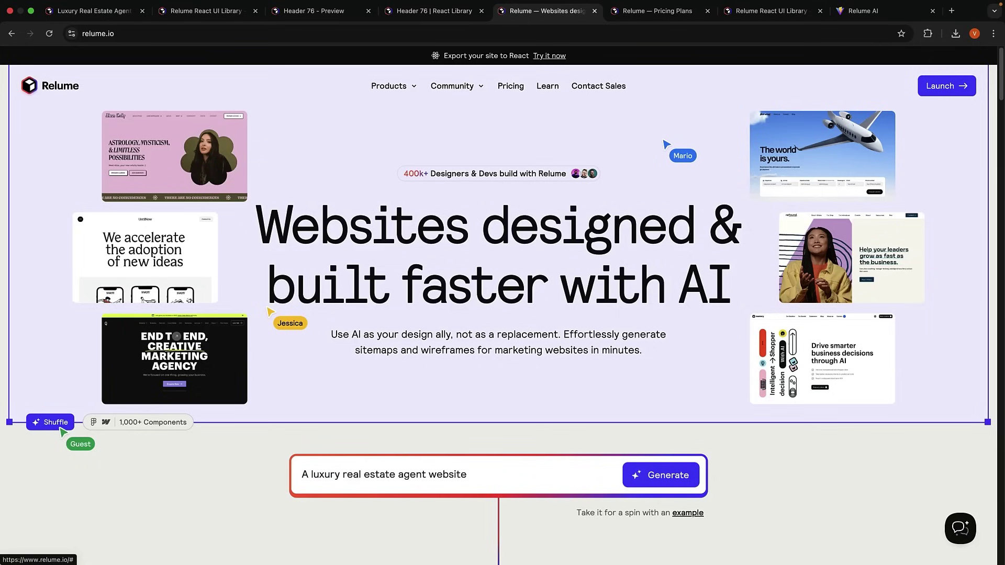